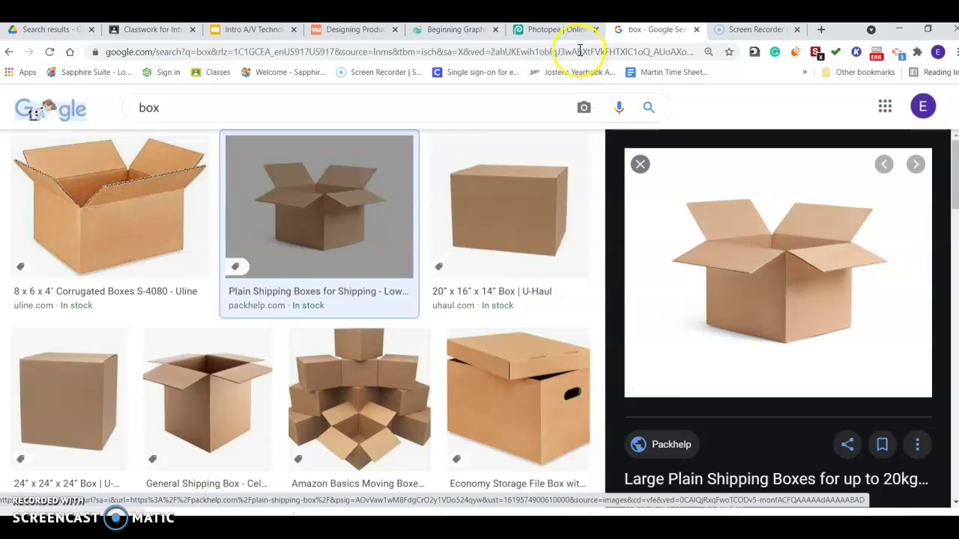
Switch to Photopea, create a new 1740 × 1410 px project with a white background, and paste the copied box image
click(553, 30)
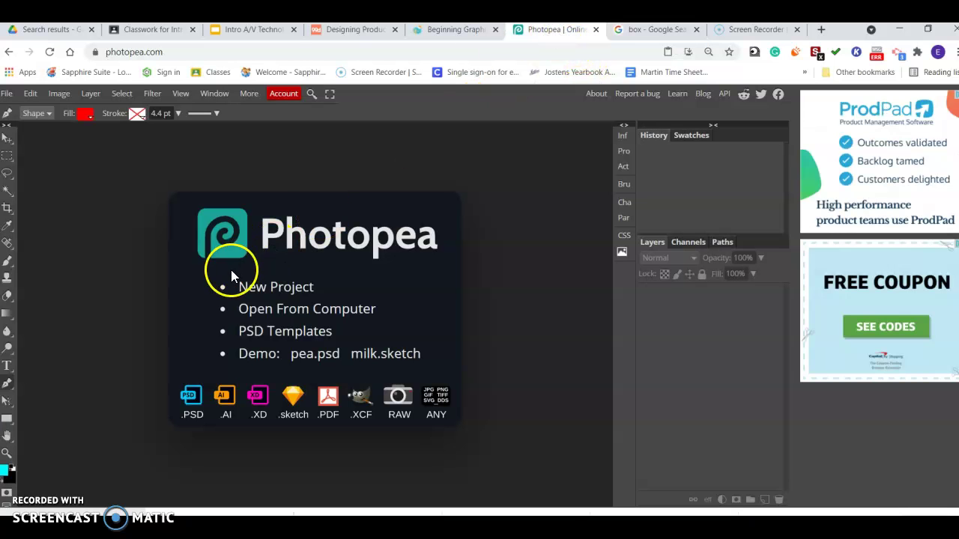
click(252, 291)
click(138, 238)
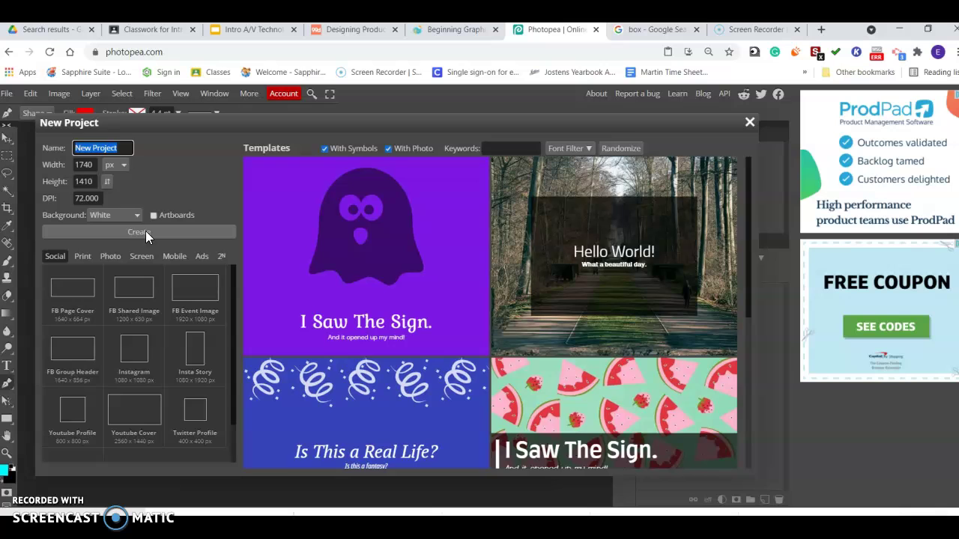
click(147, 237)
click(30, 94)
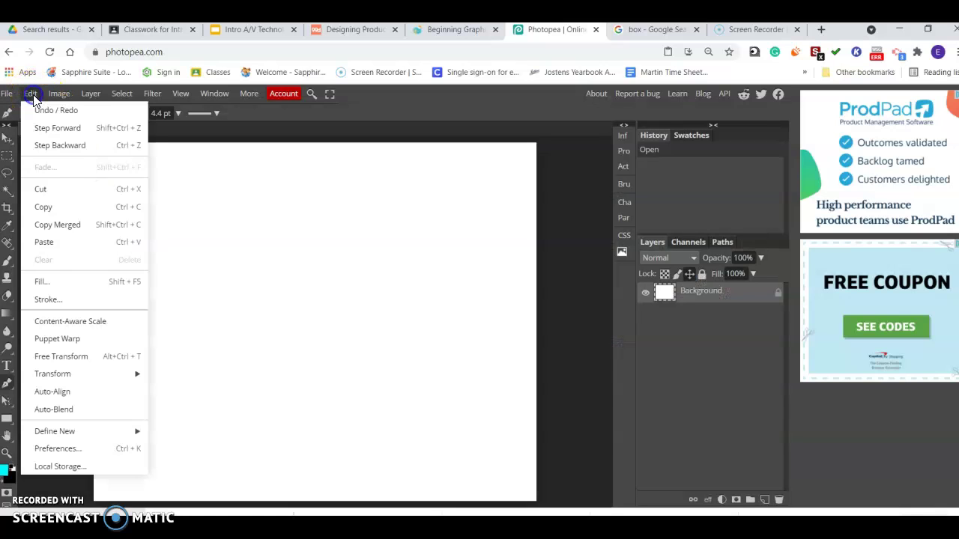
click(51, 242)
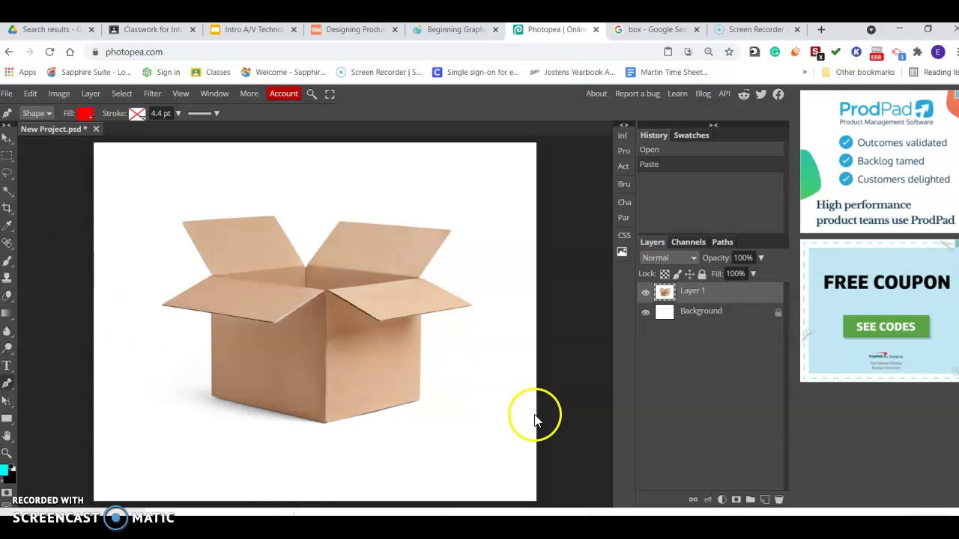
Add a new layer above the box image and name it "SO right flap"
click(765, 500)
click(697, 296)
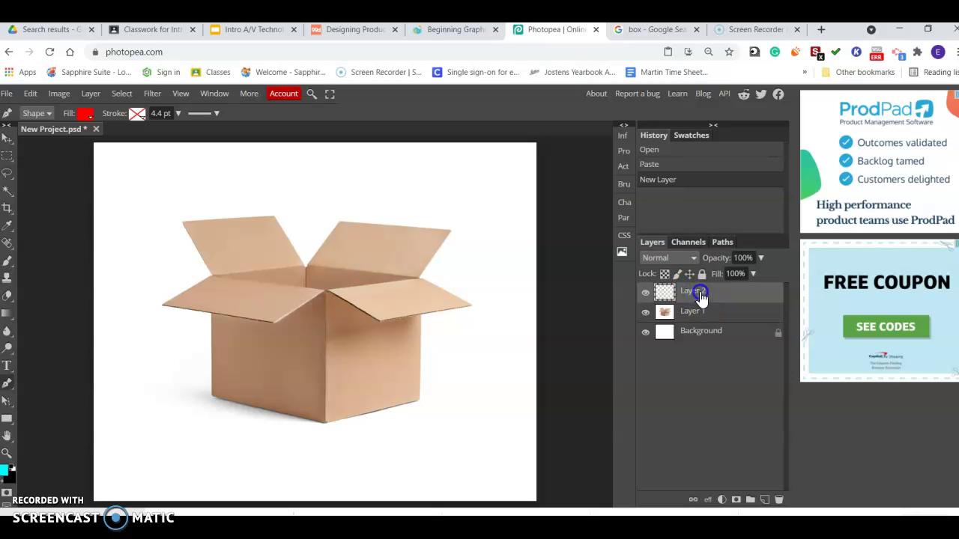
double_click(701, 296)
text(SO)
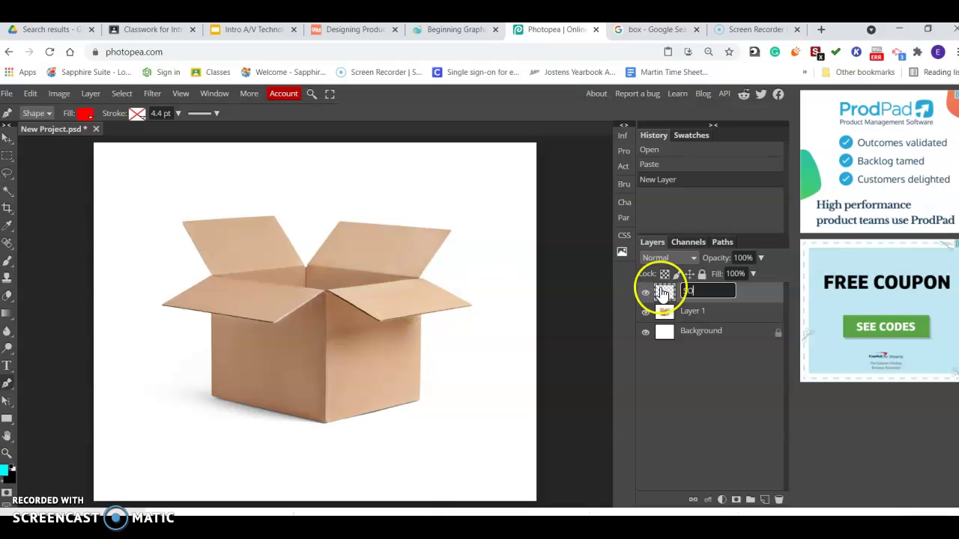
text( right flap)
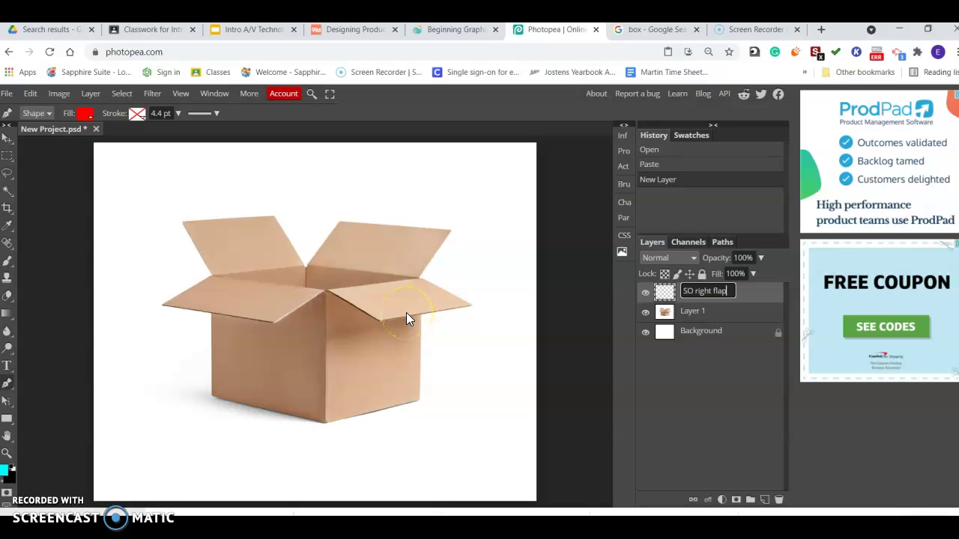
Draw a red rectangle roughly as wide as the box's front right flap and convert its layer to a smart object
click(7, 420)
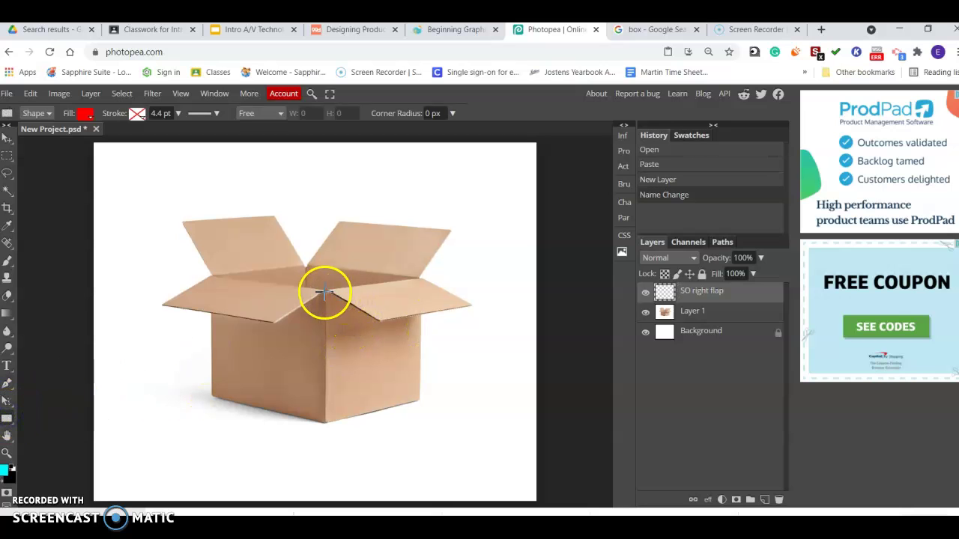
drag(325, 289, 463, 352)
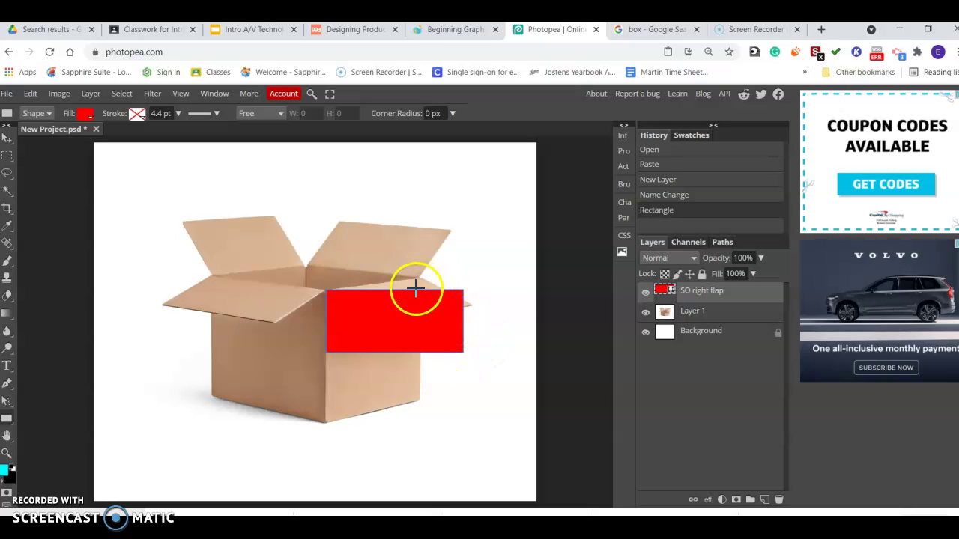
right_click(667, 300)
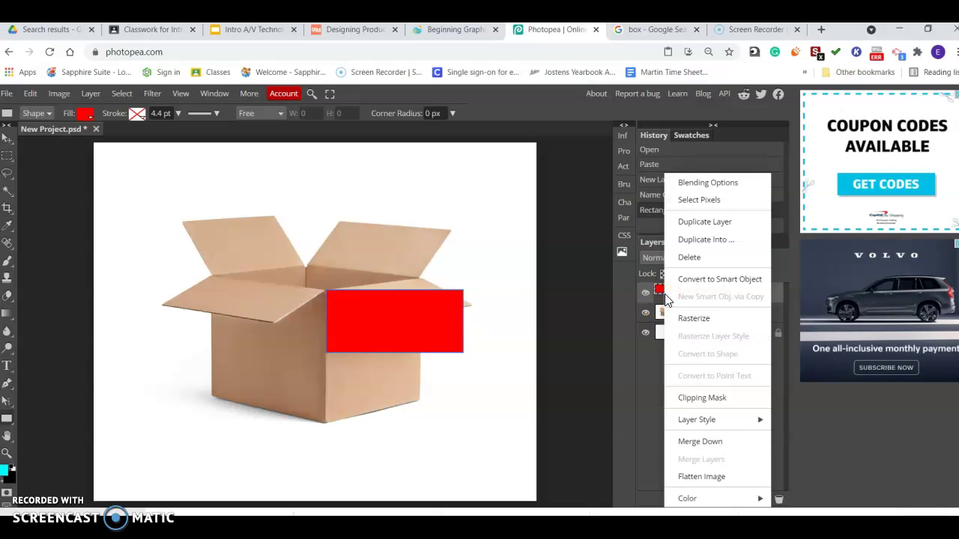
click(671, 279)
click(683, 300)
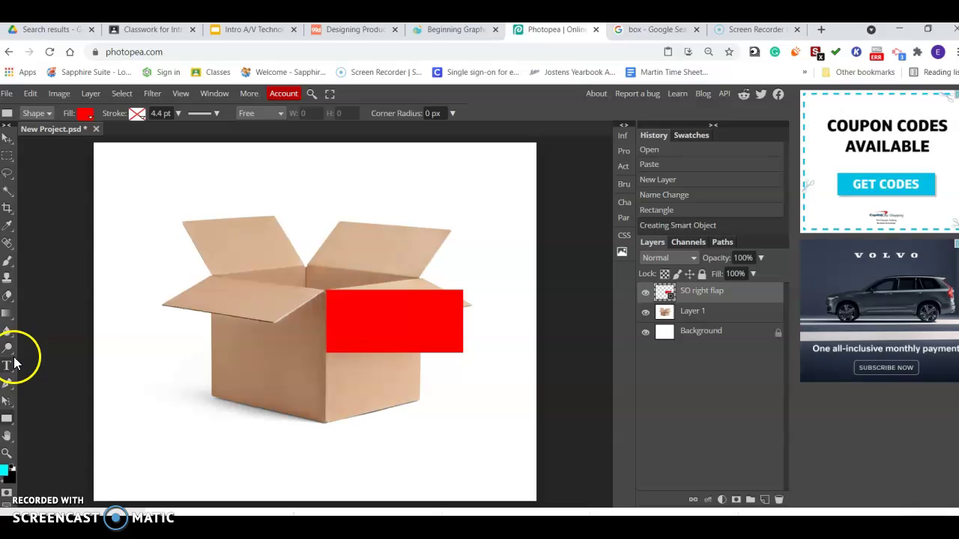
Distort the red smart object so its corners match the corners of the box's front right flap
click(30, 94)
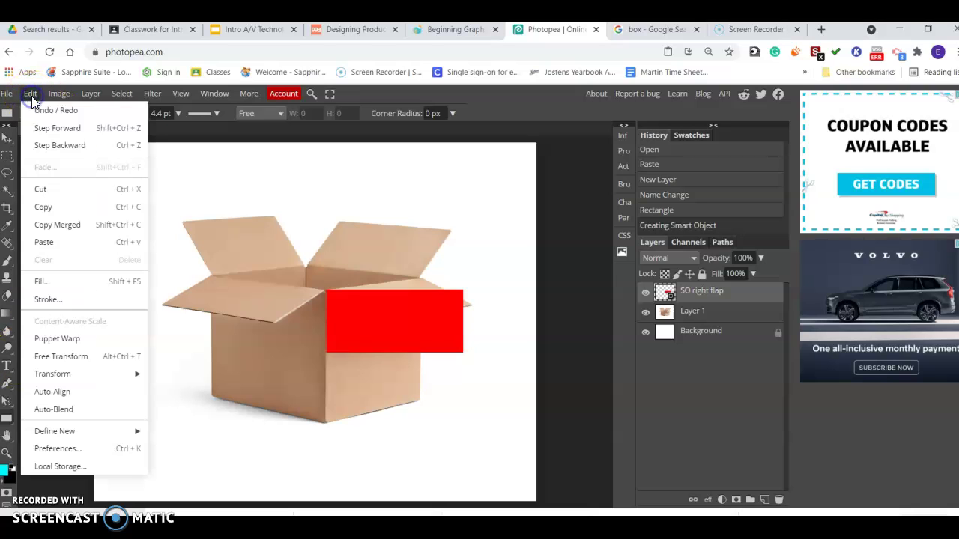
mouse_move(71, 373)
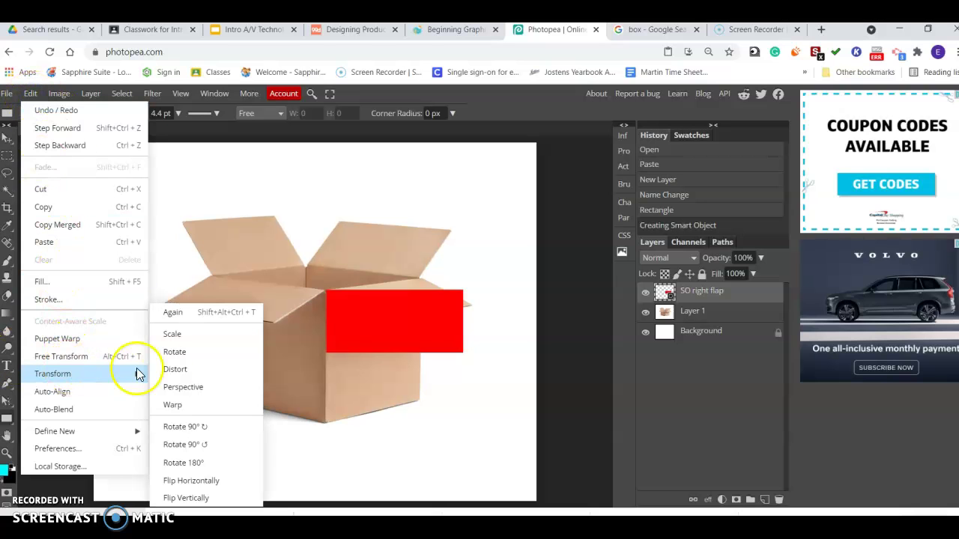
click(171, 372)
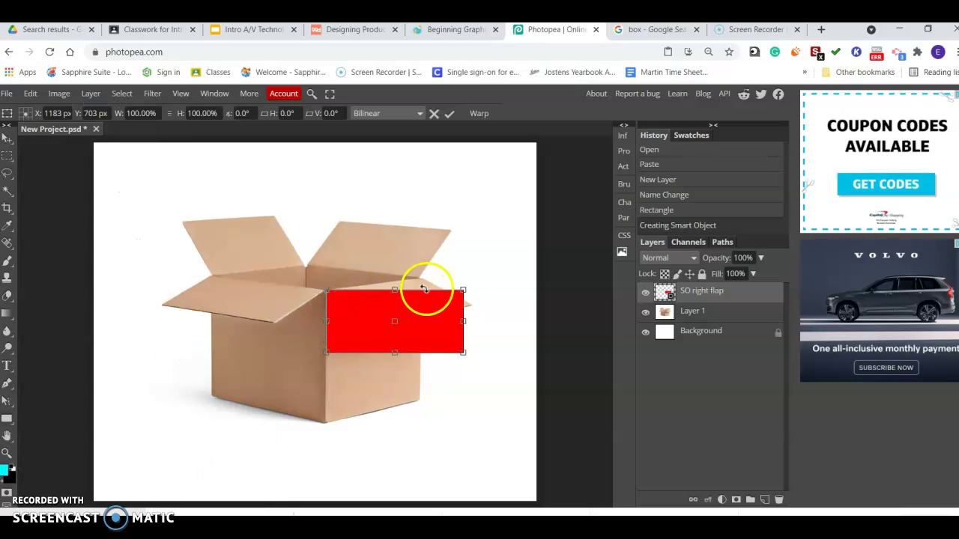
drag(461, 288, 421, 276)
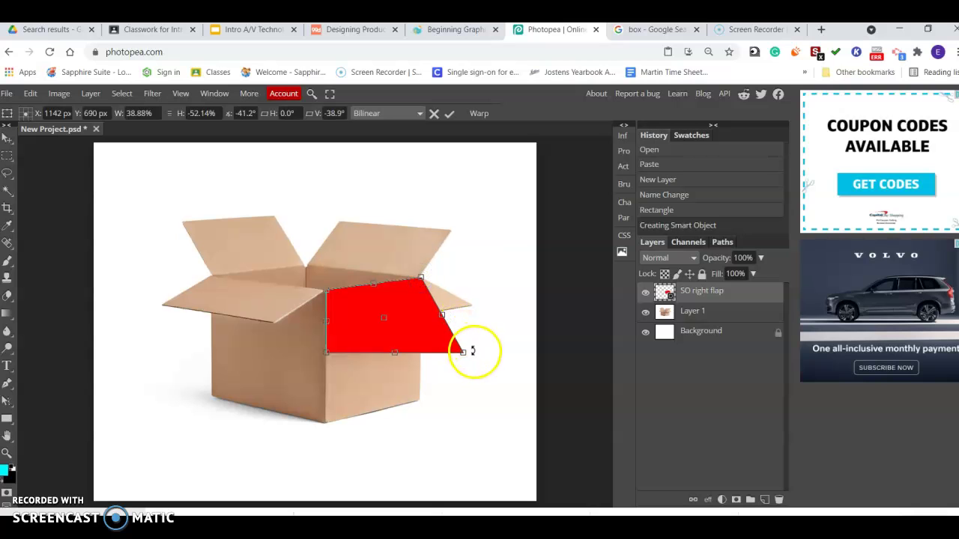
drag(463, 352, 472, 306)
drag(322, 352, 380, 322)
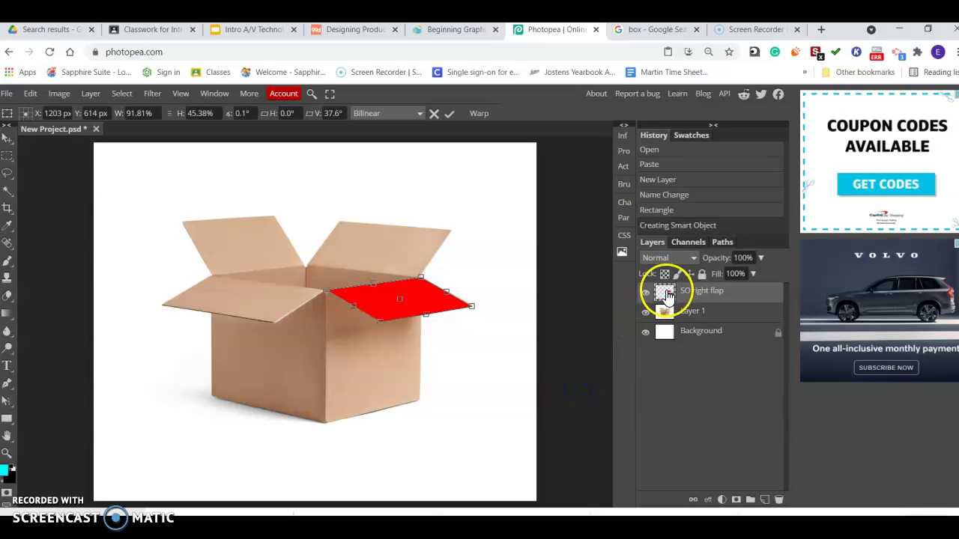
key(Return)
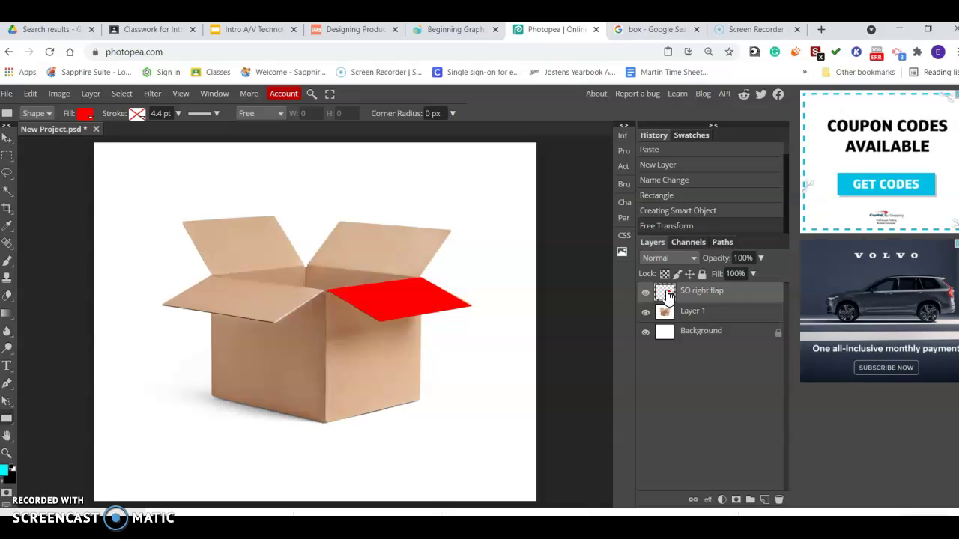
Open the SO right flap smart object's contents and add the text "This is a Smart Object"
double_click(665, 293)
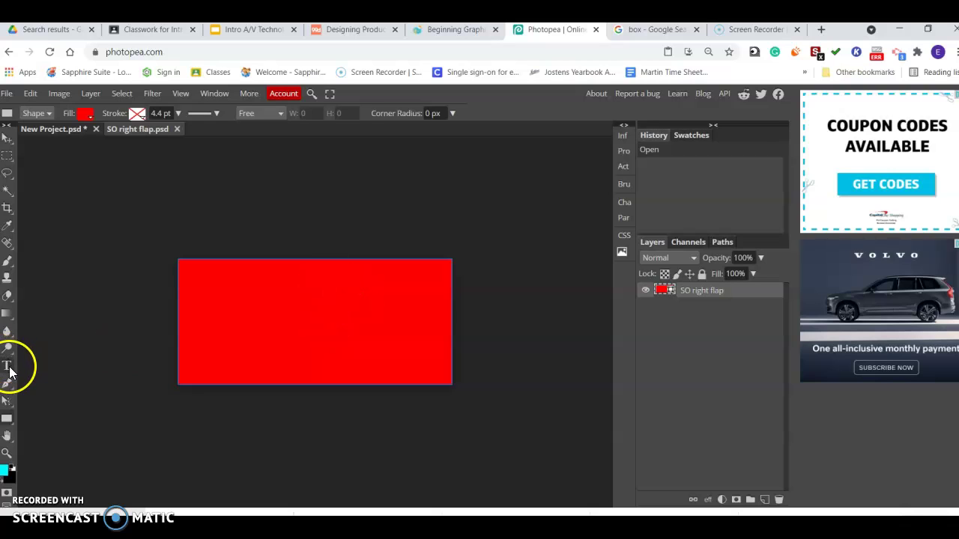
click(8, 367)
click(204, 332)
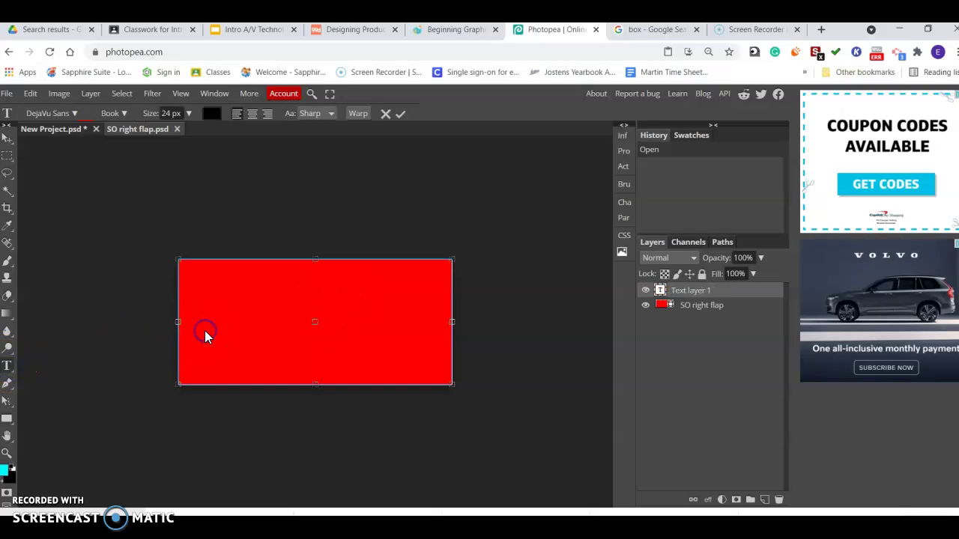
click(255, 334)
text(This is a Smart Object)
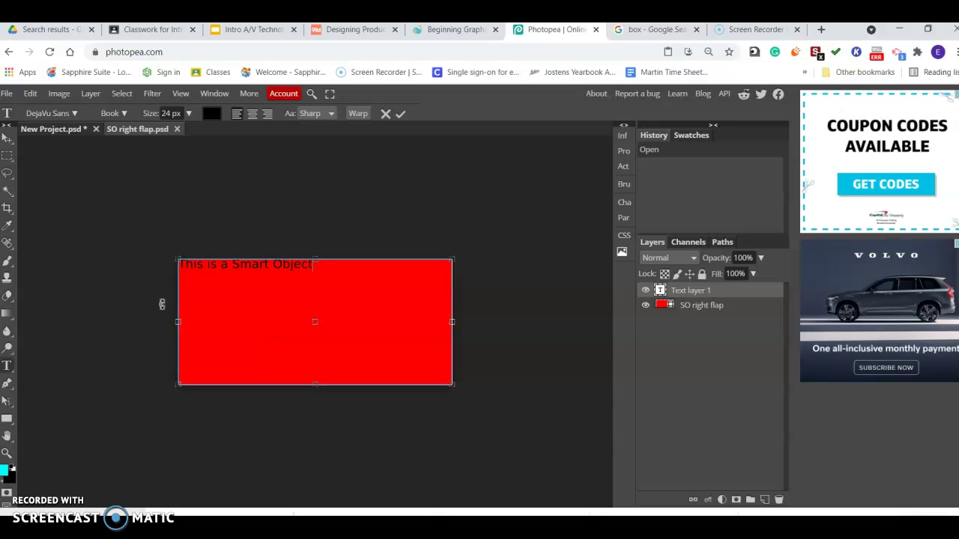
Move the text from the upper edge to about the middle of the red rectangle
click(6, 138)
click(253, 256)
drag(252, 262, 317, 318)
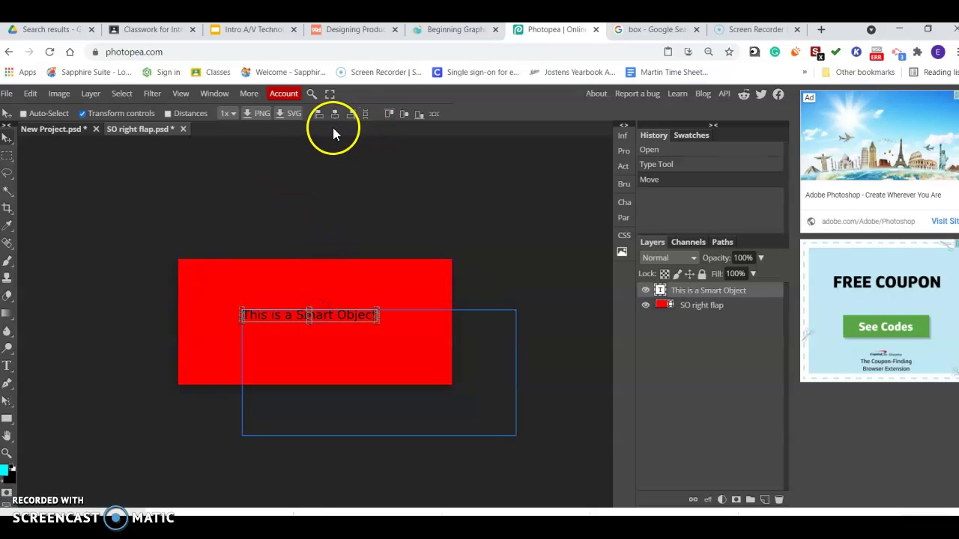
Save the edited smart object and return to the New Project.psd document
click(7, 94)
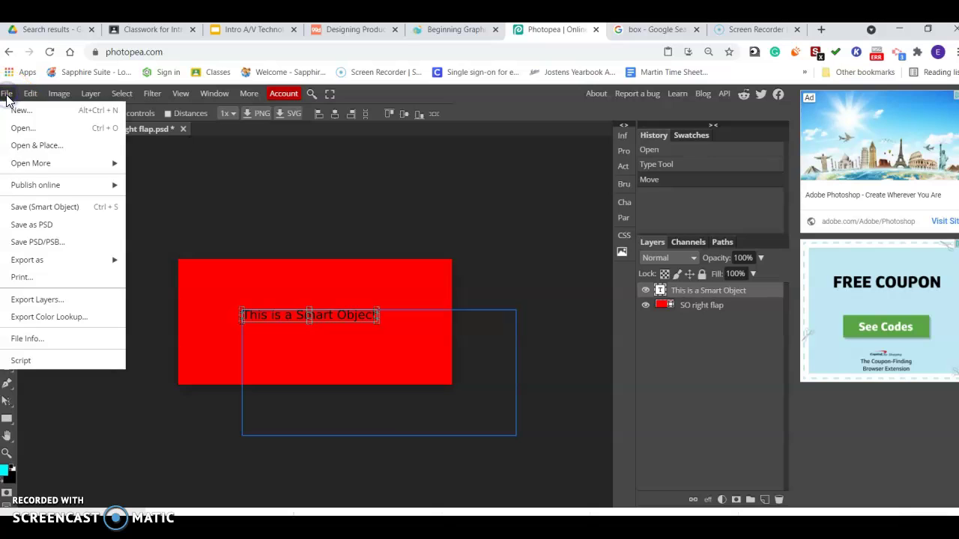
click(35, 207)
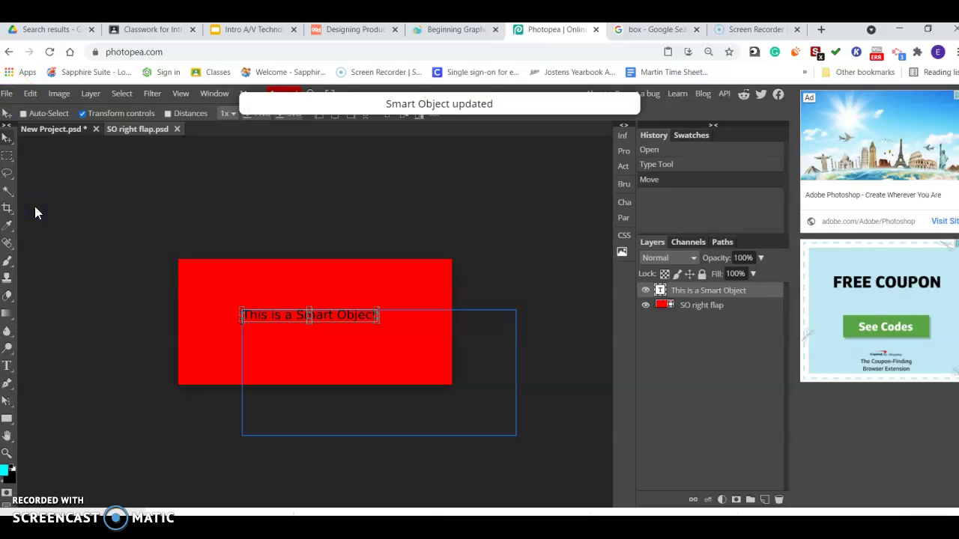
click(45, 130)
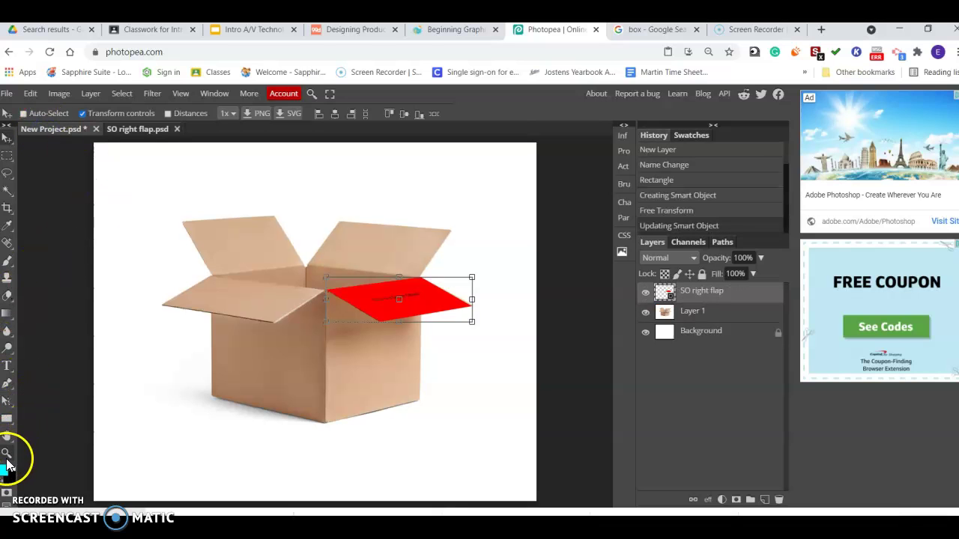
Examine the text on the box's red right flap up close
click(7, 456)
click(377, 319)
click(396, 305)
click(397, 305)
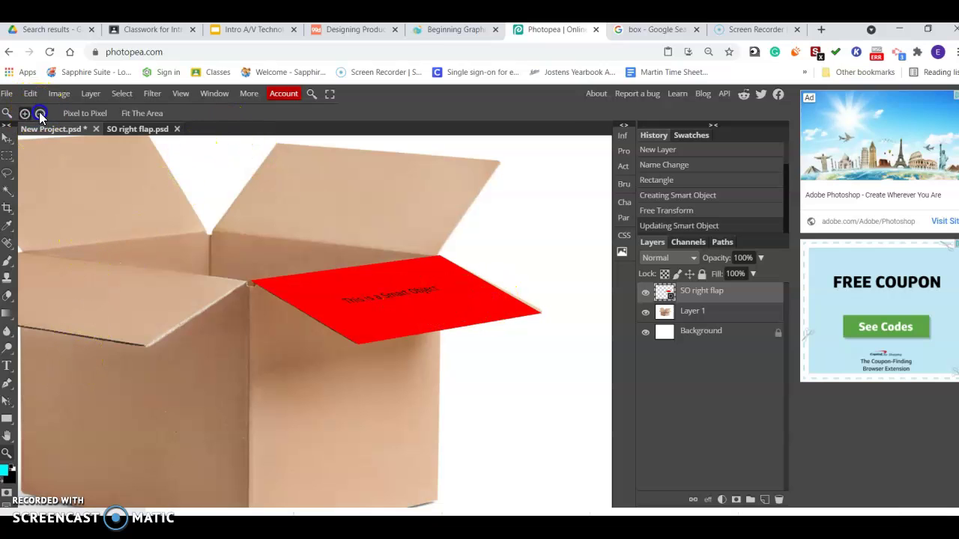
click(277, 284)
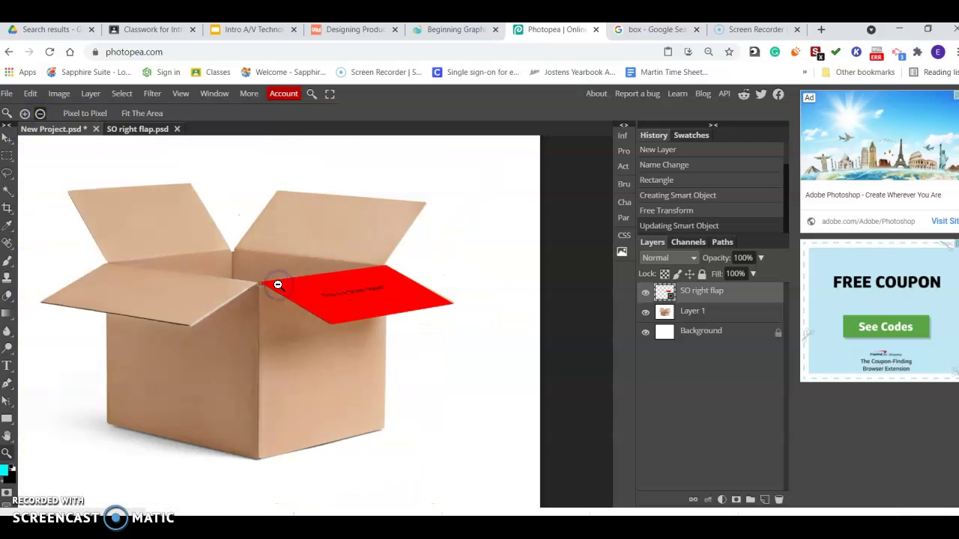
click(498, 325)
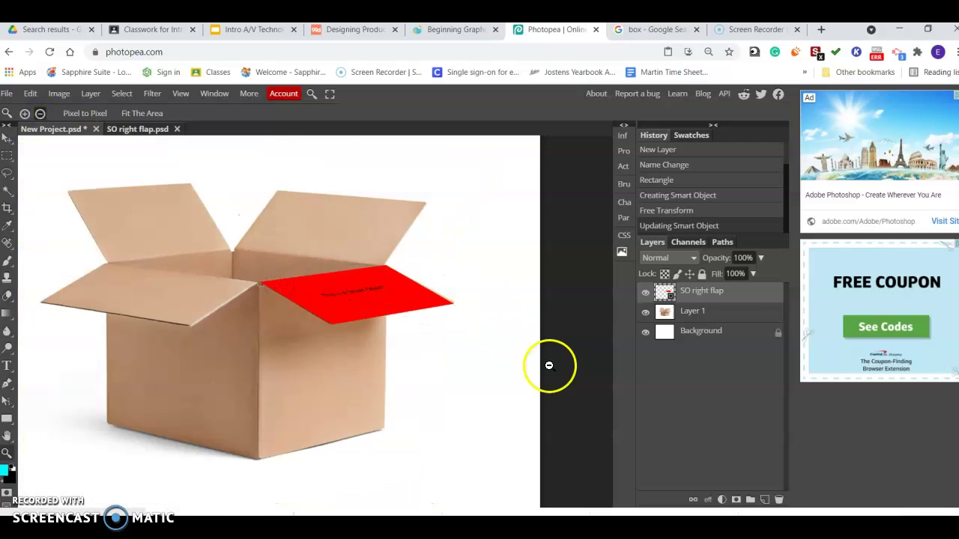
Add another layer above SO right flap and name it "SO front flap"
click(764, 501)
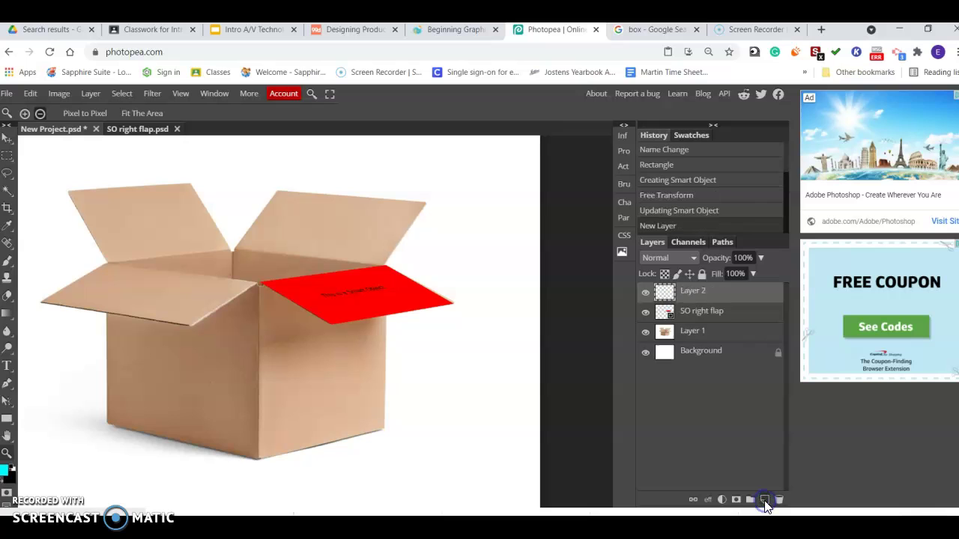
double_click(702, 293)
text(SO front flap)
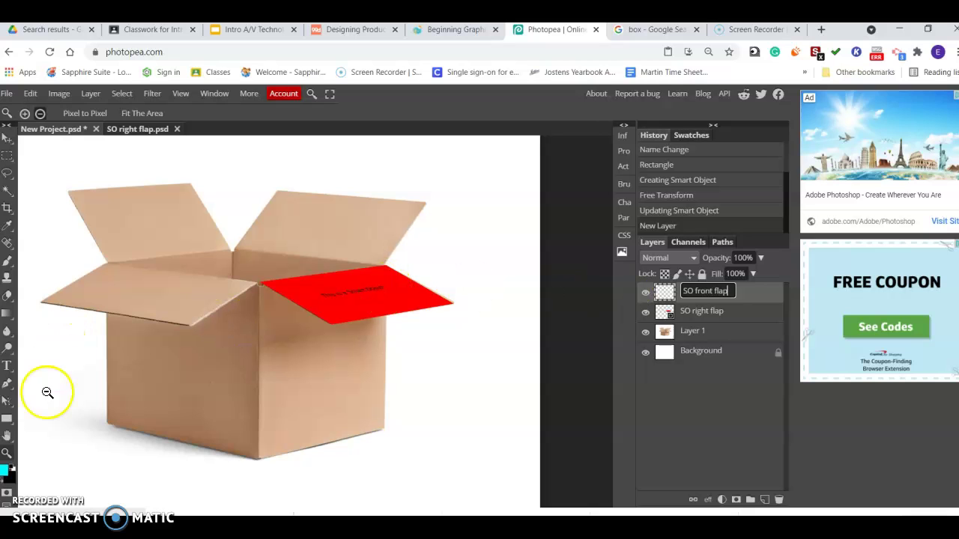
Draw a red rectangle as wide as the box's front left flap and convert the SO front flap layer to a smart object
click(9, 422)
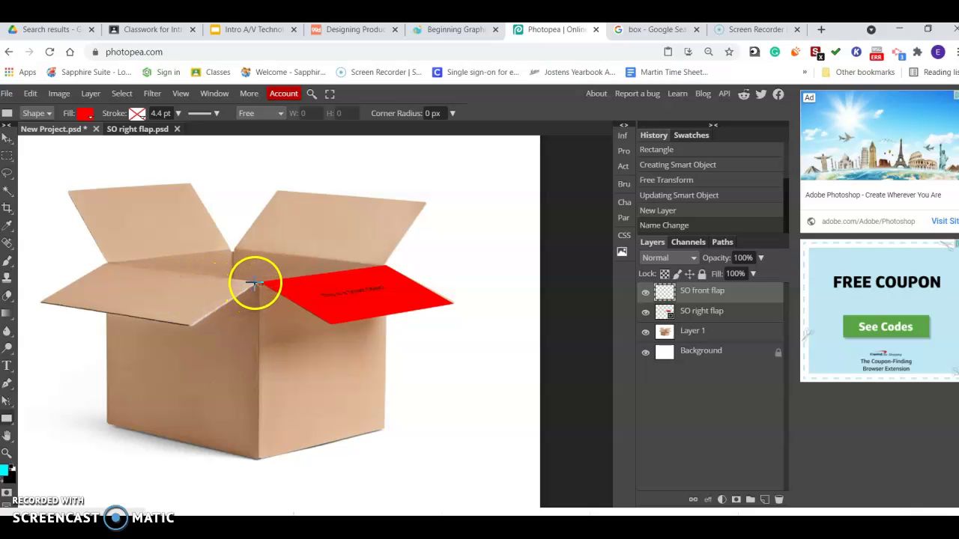
drag(255, 283, 40, 359)
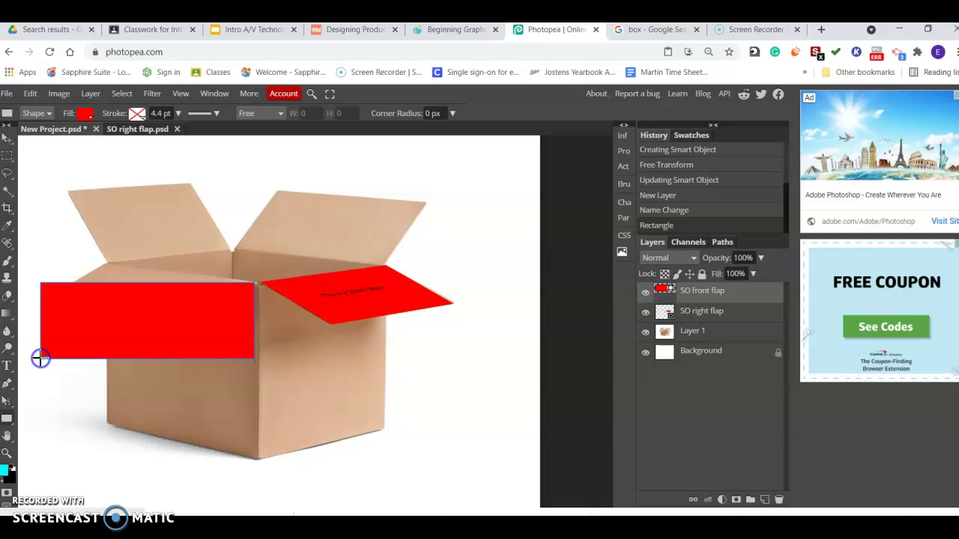
right_click(665, 292)
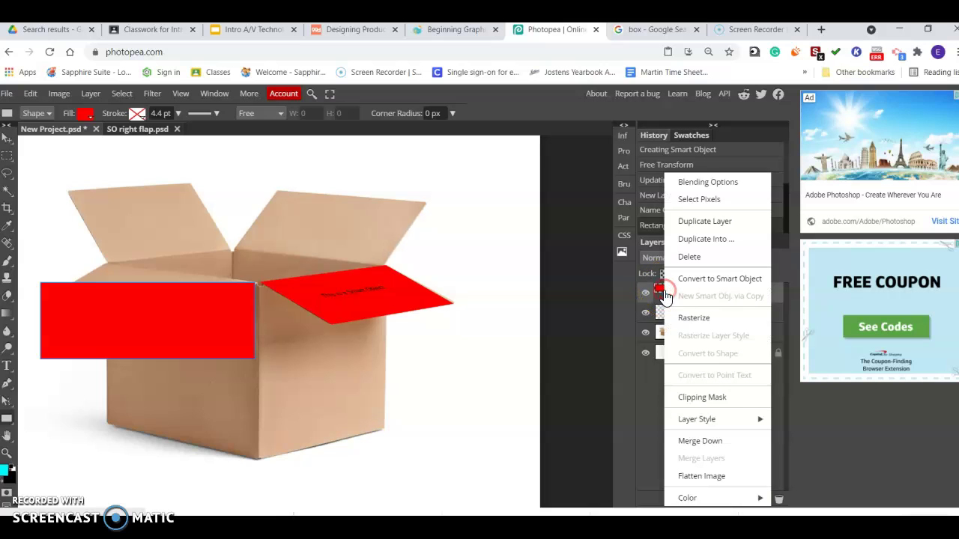
click(718, 281)
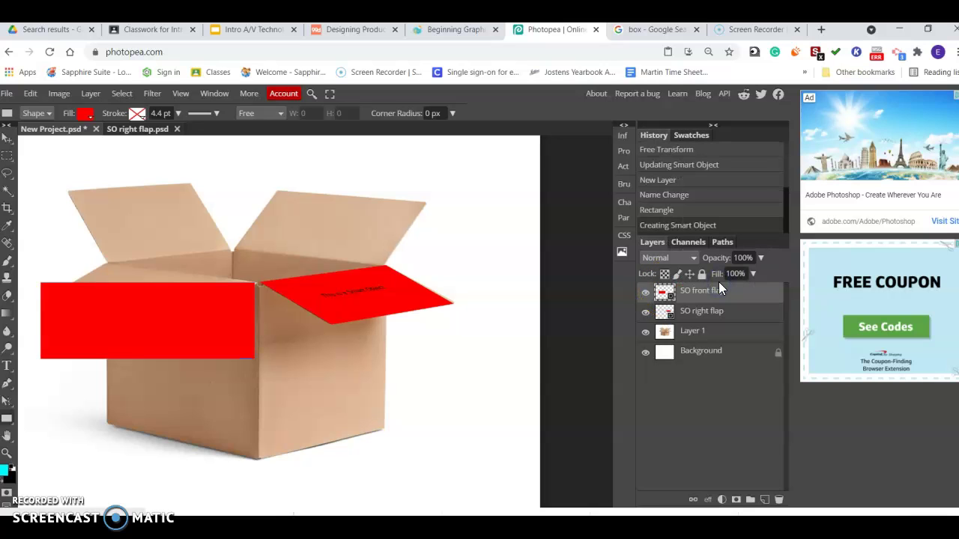
Distort the SO front flap smart object so its corners match the box's front left flap
click(30, 93)
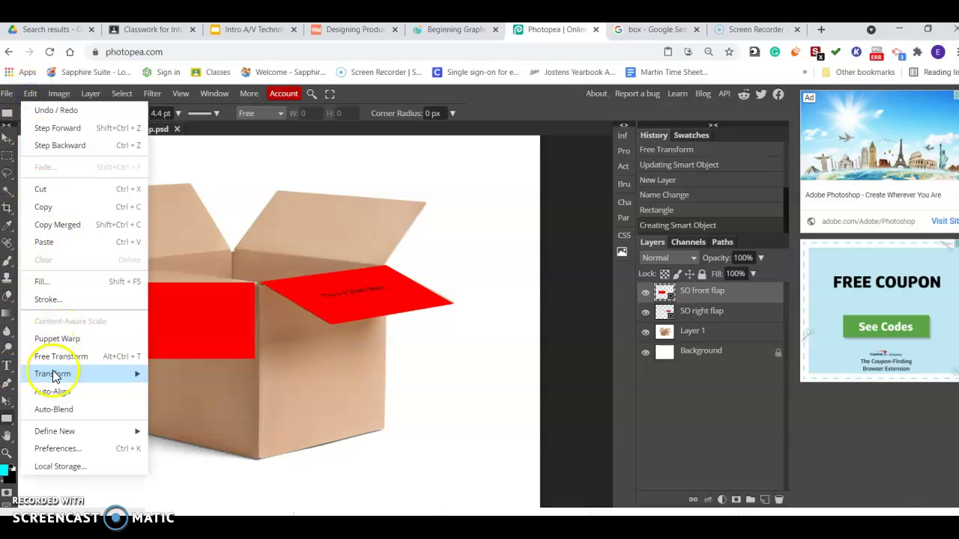
mouse_move(139, 379)
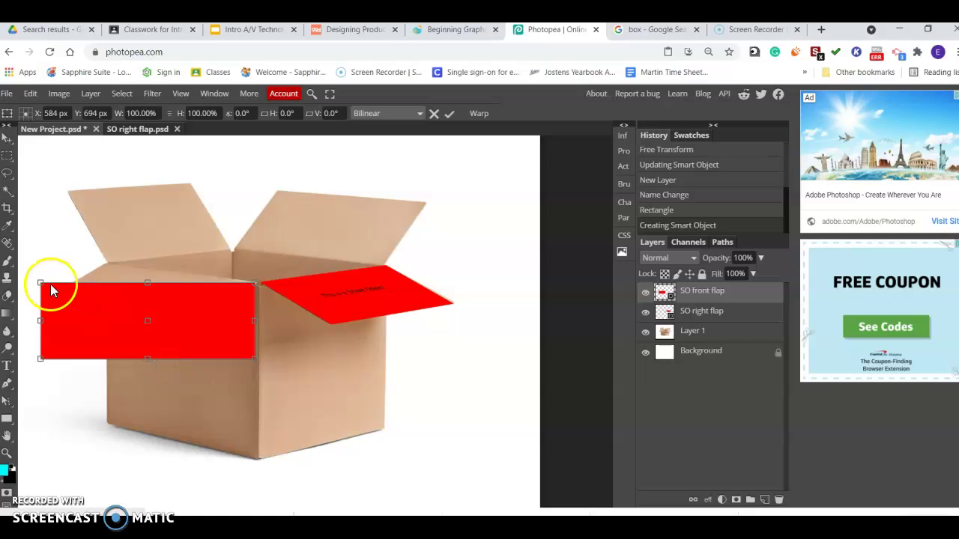
drag(39, 281, 105, 262)
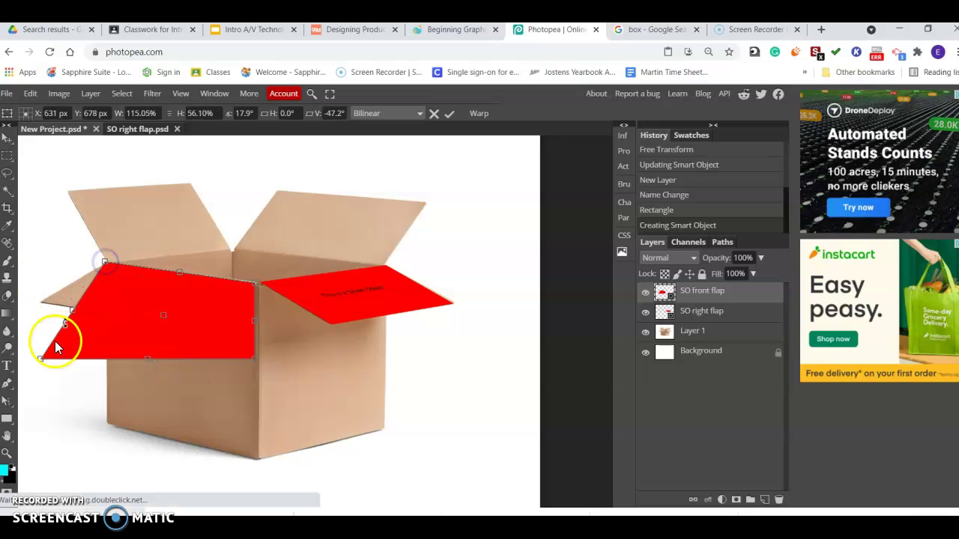
drag(41, 359, 41, 301)
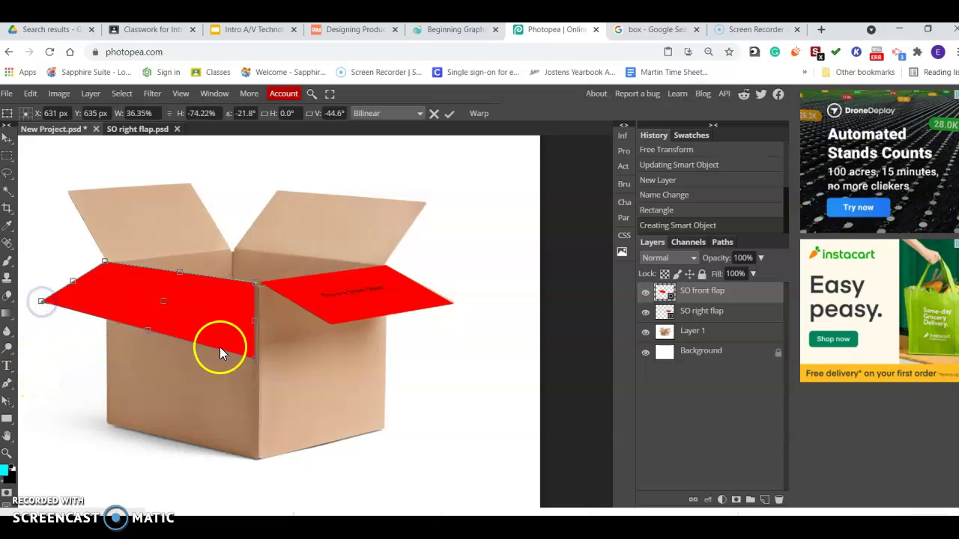
drag(253, 357, 190, 327)
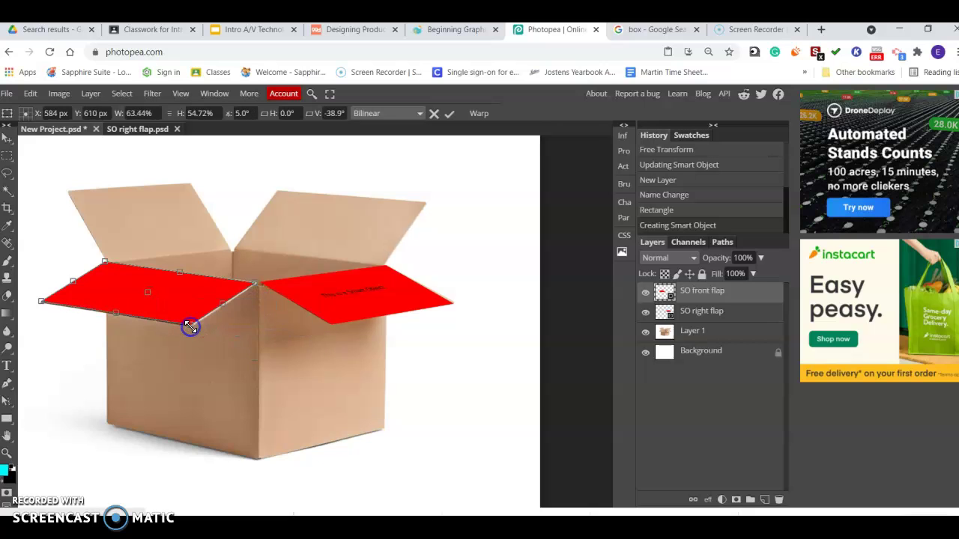
key(Return)
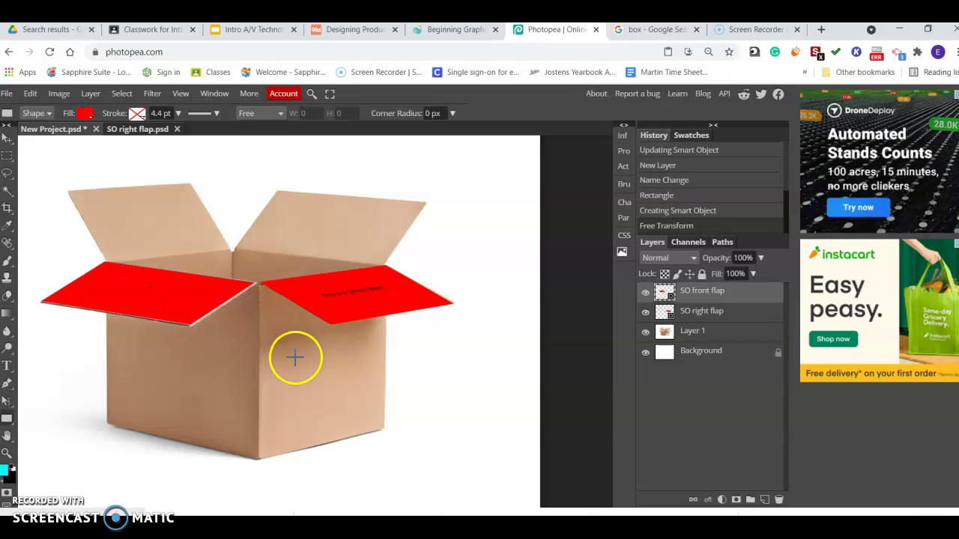
Open the SO front flap smart object's contents and add the text "This is also a Smart Object"
double_click(669, 299)
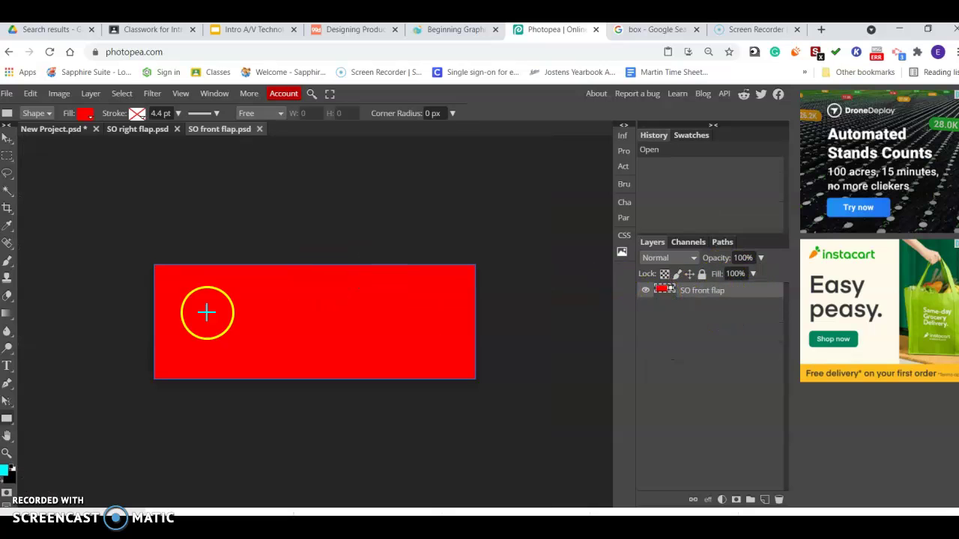
click(7, 364)
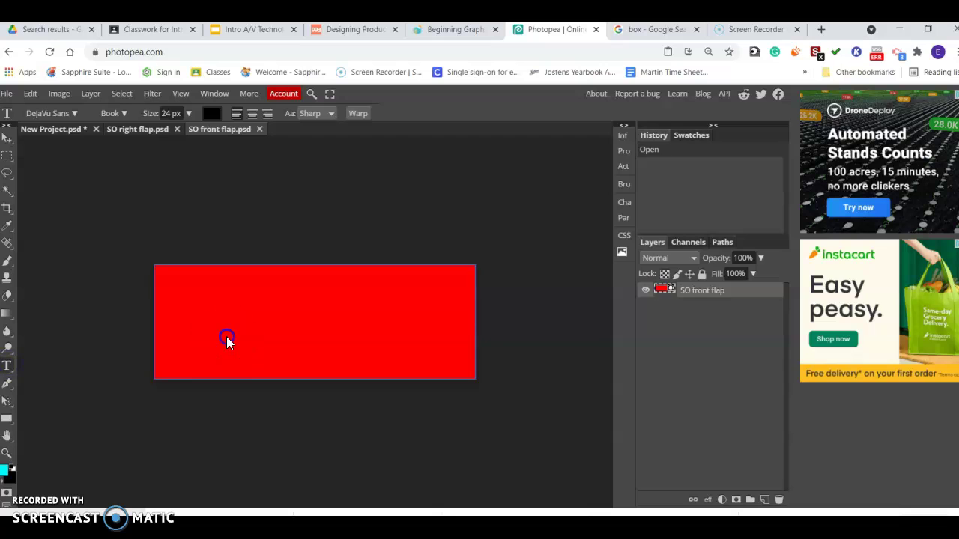
click(227, 338)
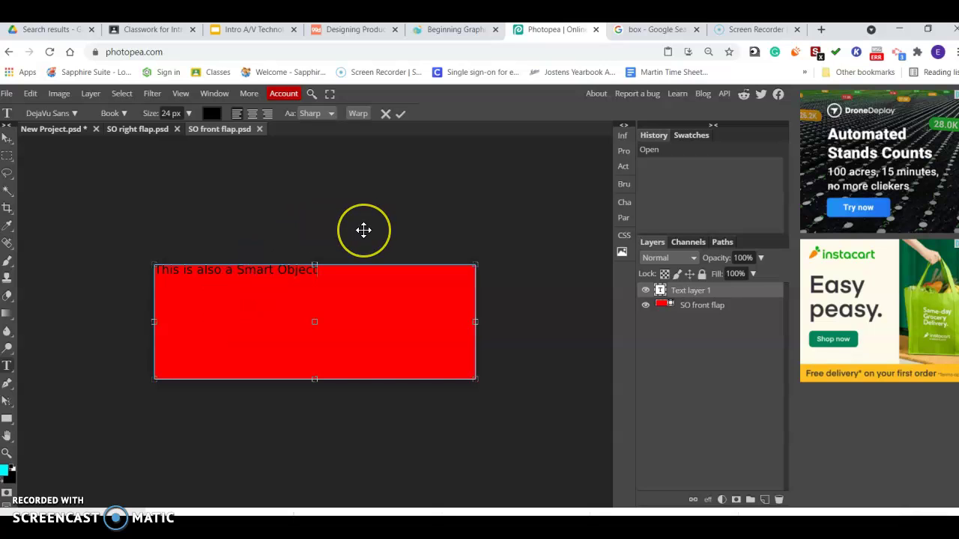
Save the SO front flap smart object and return to the New Project.psd document
click(7, 94)
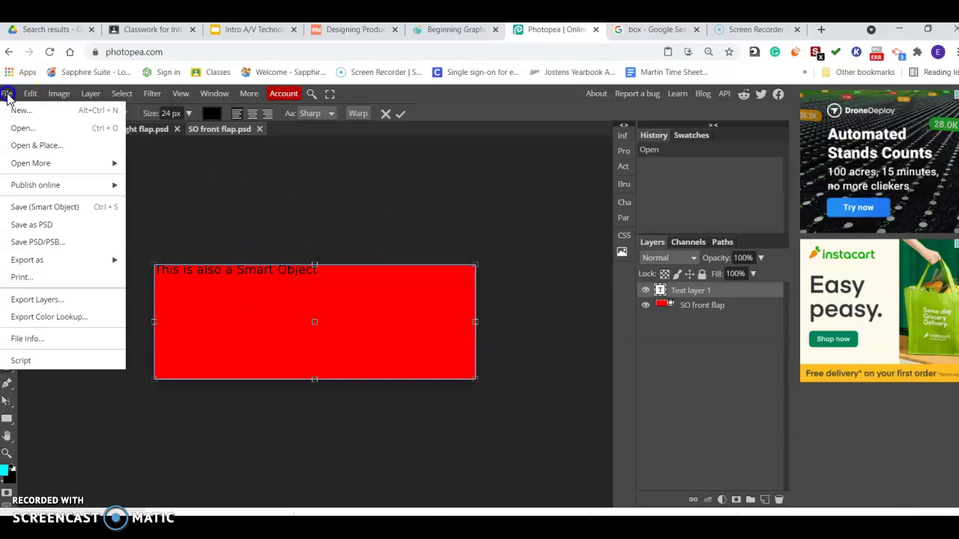
click(36, 207)
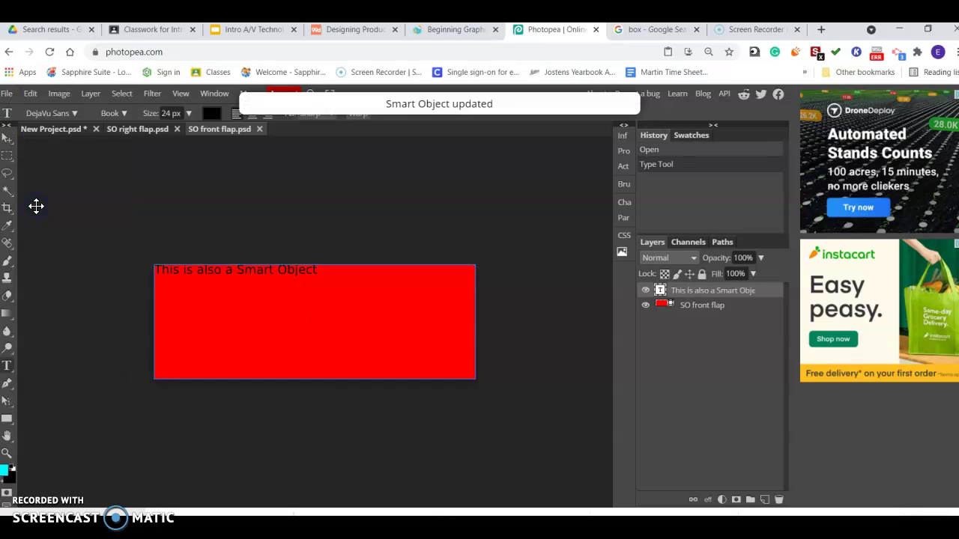
click(58, 131)
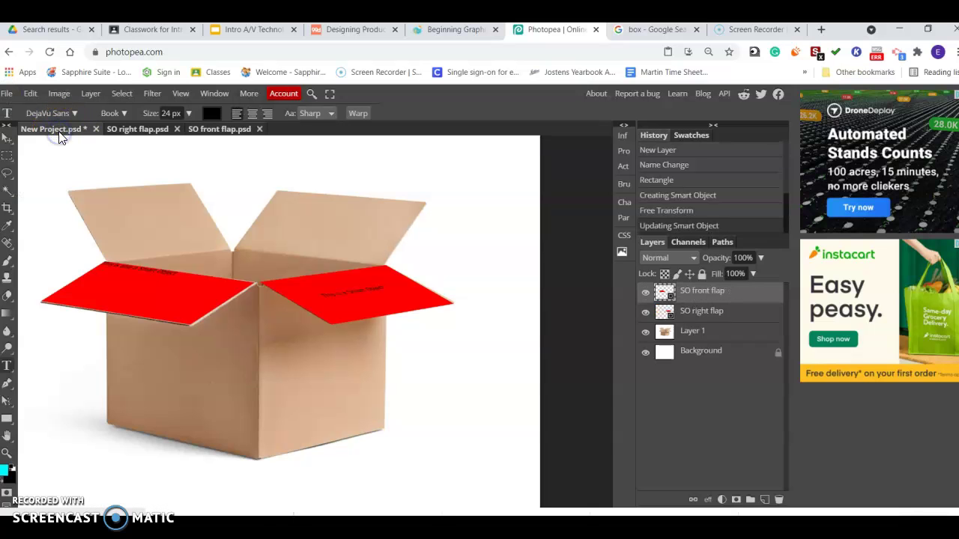
Reopen SO front flap.psd and move the text line to the middle of the red rectangle
click(213, 131)
click(7, 139)
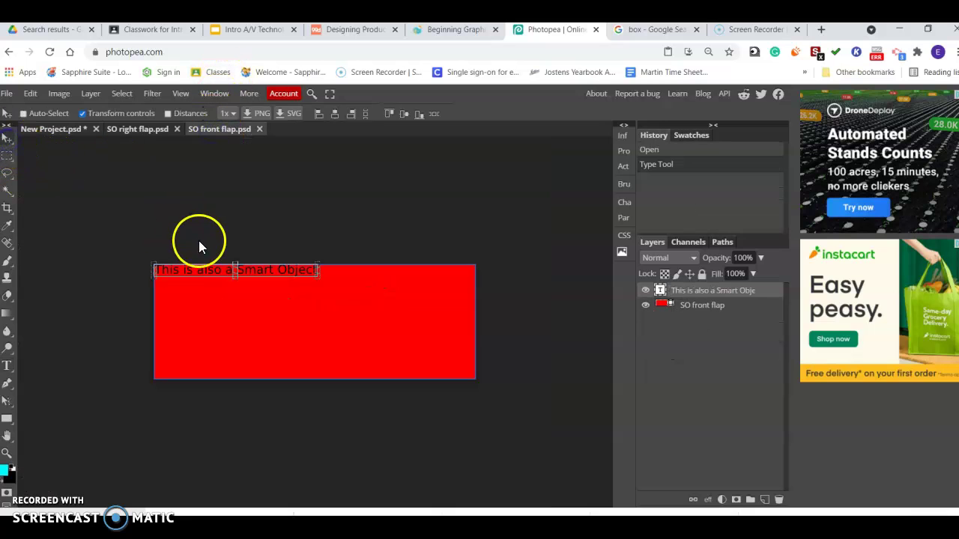
drag(203, 271, 285, 320)
Change the whole "This is also a Smart Object" text to the Della Respira font at 34 px
click(9, 366)
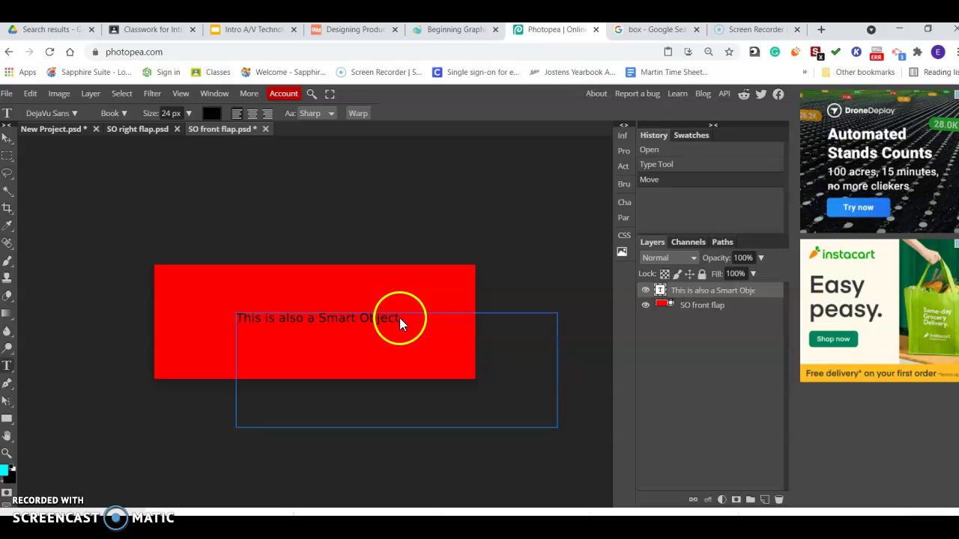
drag(399, 318, 213, 317)
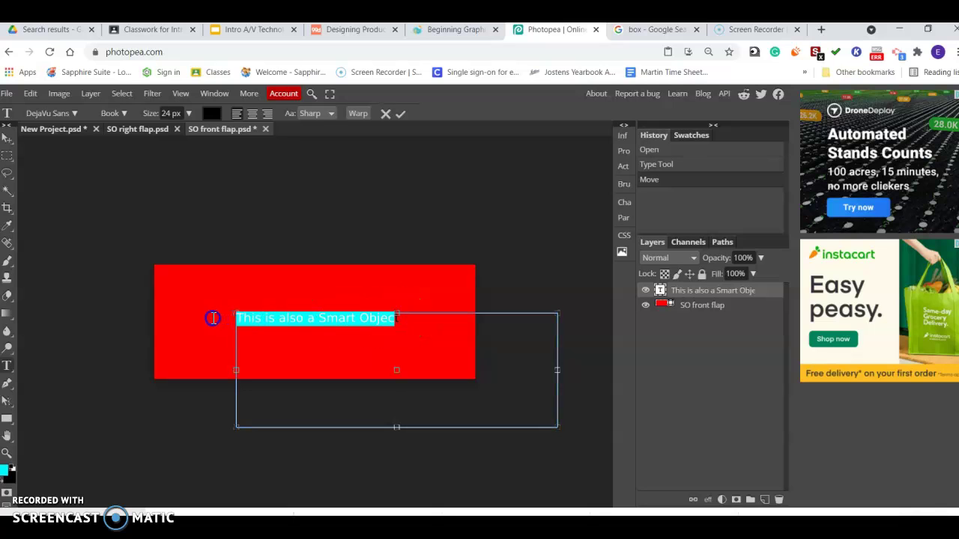
drag(408, 317, 188, 322)
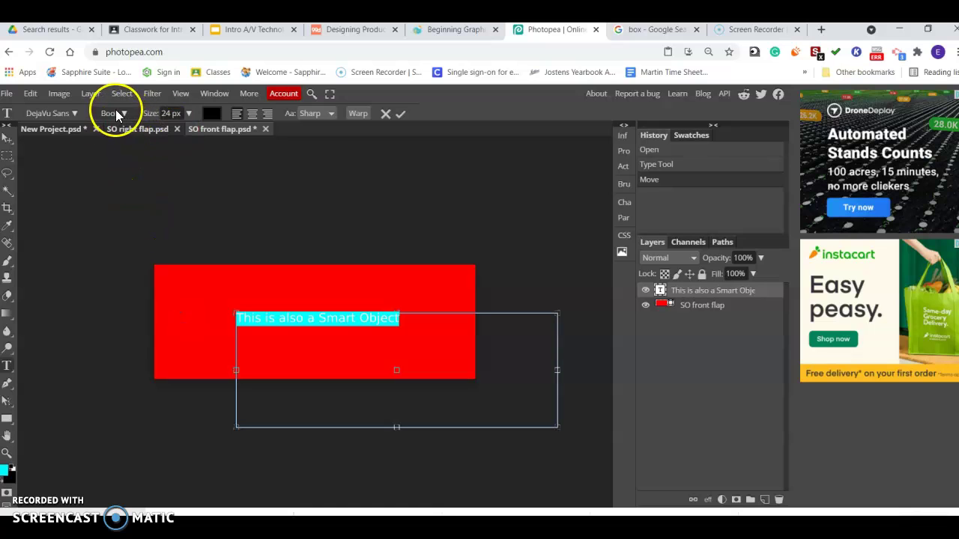
click(65, 114)
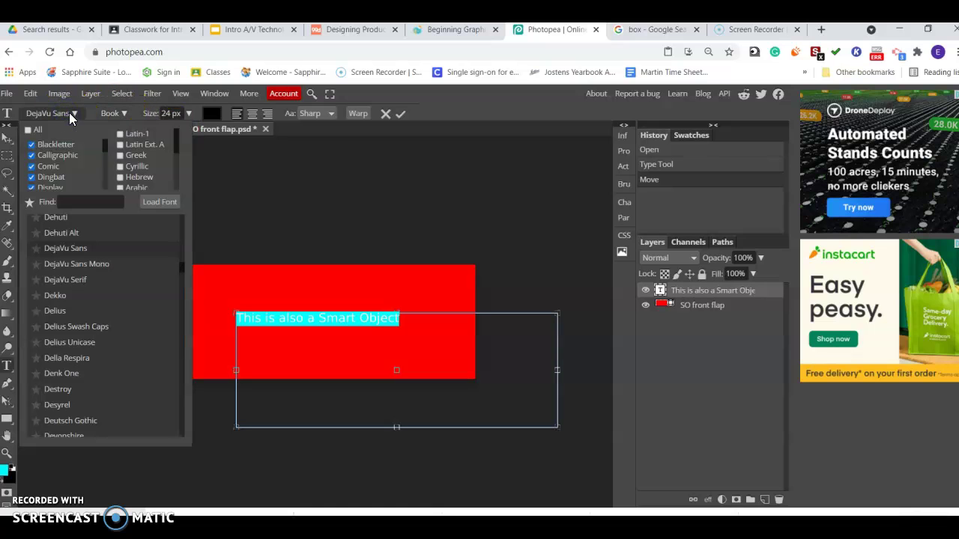
click(68, 358)
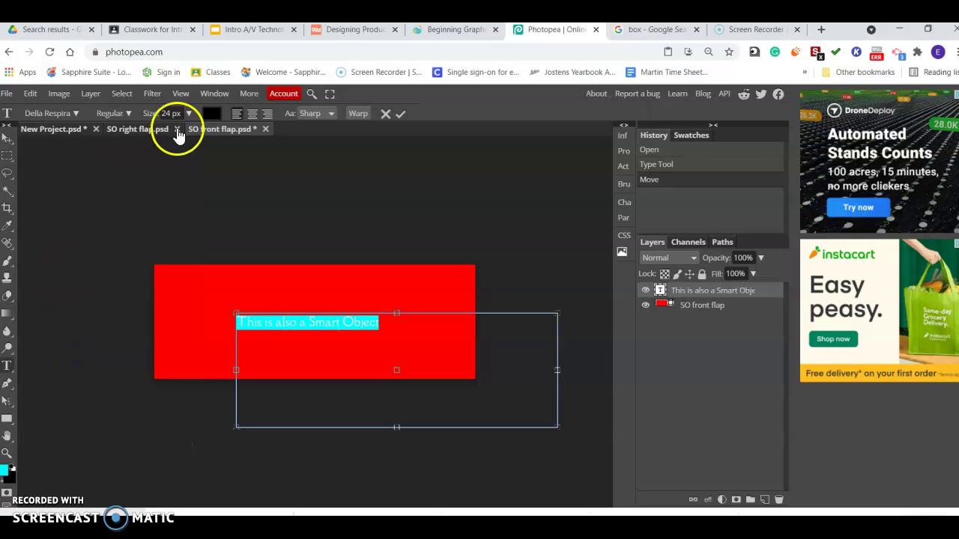
click(189, 113)
drag(184, 131, 171, 131)
click(41, 129)
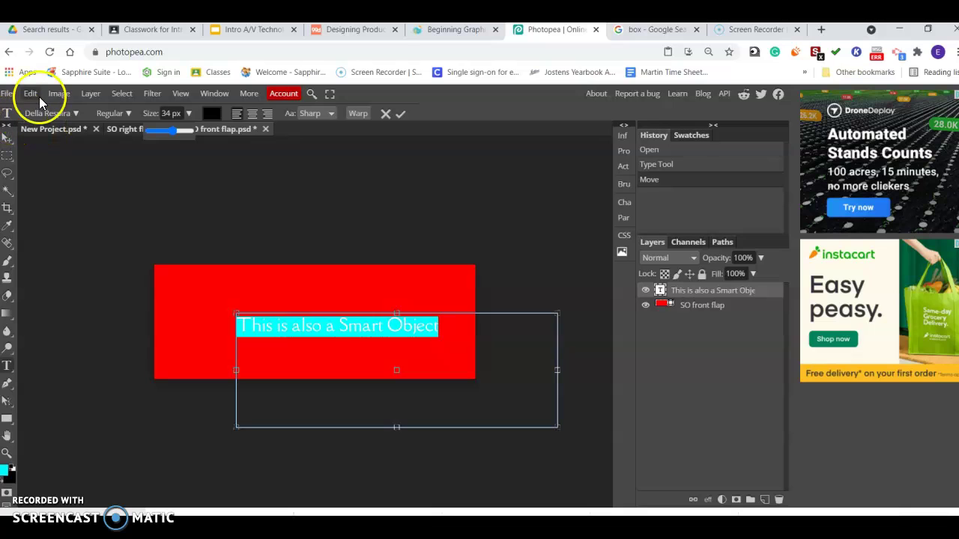
Update the front flap smart object with the restyled text and switch back to New Project.psd
click(8, 100)
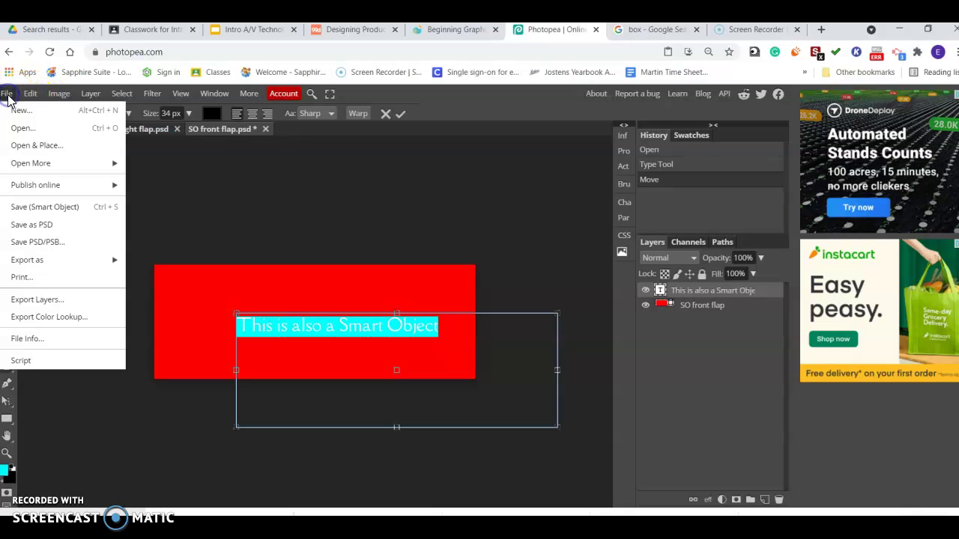
click(36, 207)
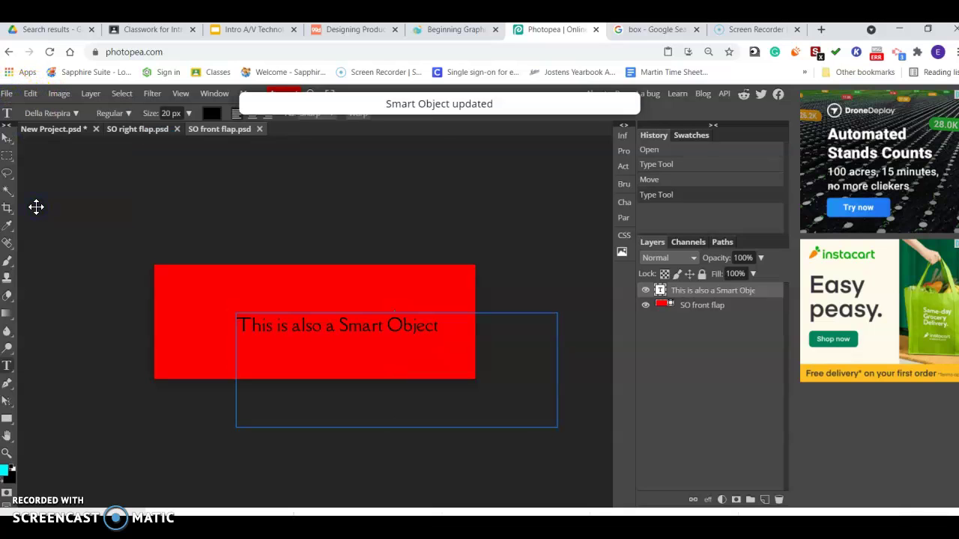
click(48, 130)
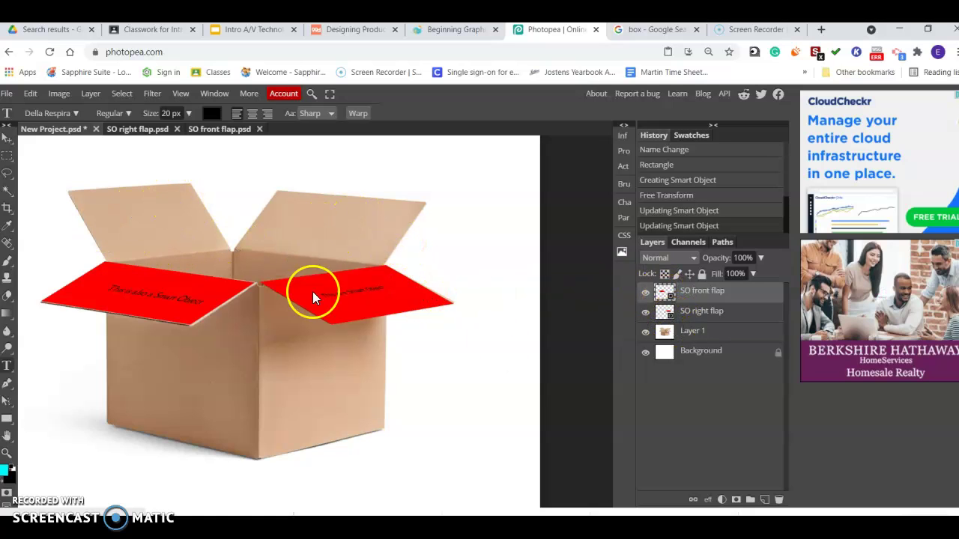
Add a new layer above SO front flap and name it "SO left flap"
click(765, 499)
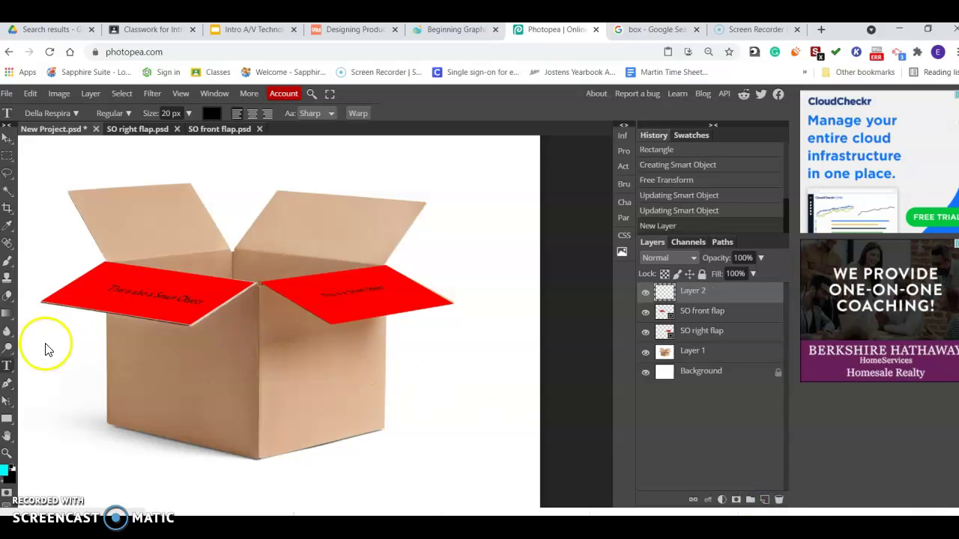
click(698, 292)
double_click(698, 292)
text(SO )
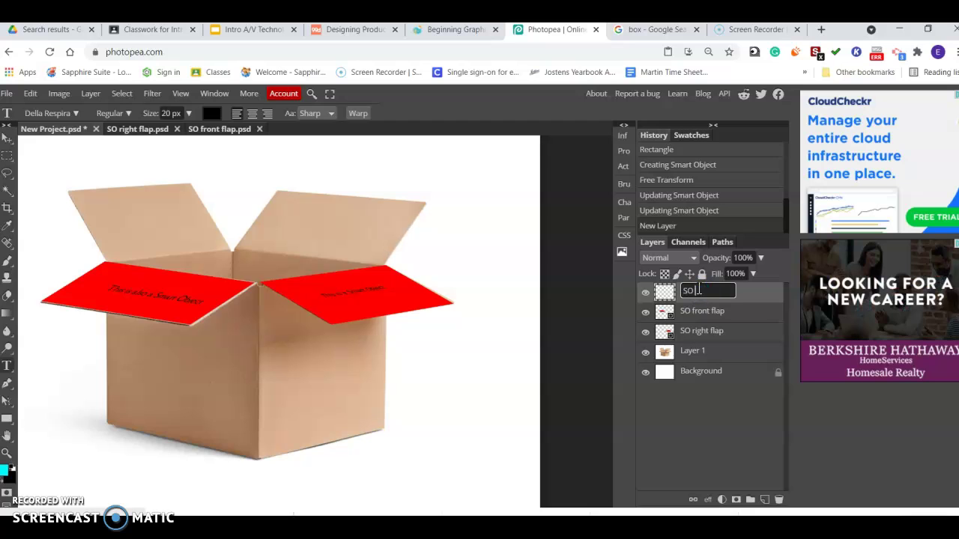
text(right fla)
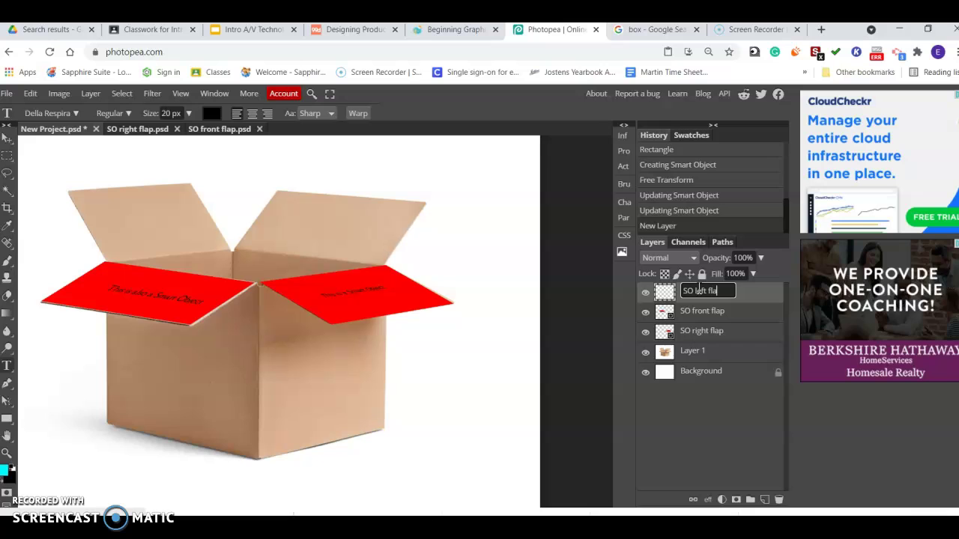
text(p)
click(408, 373)
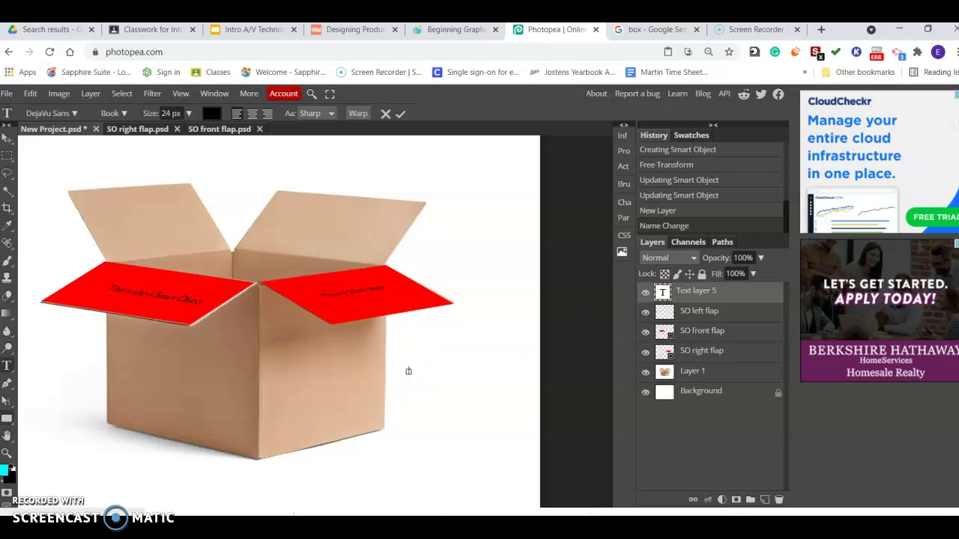
click(8, 425)
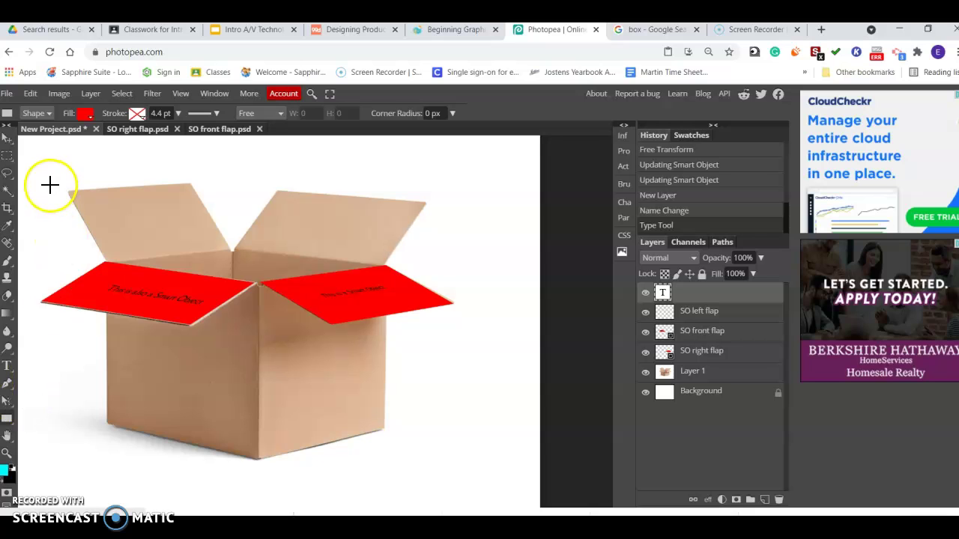
drag(68, 192, 225, 268)
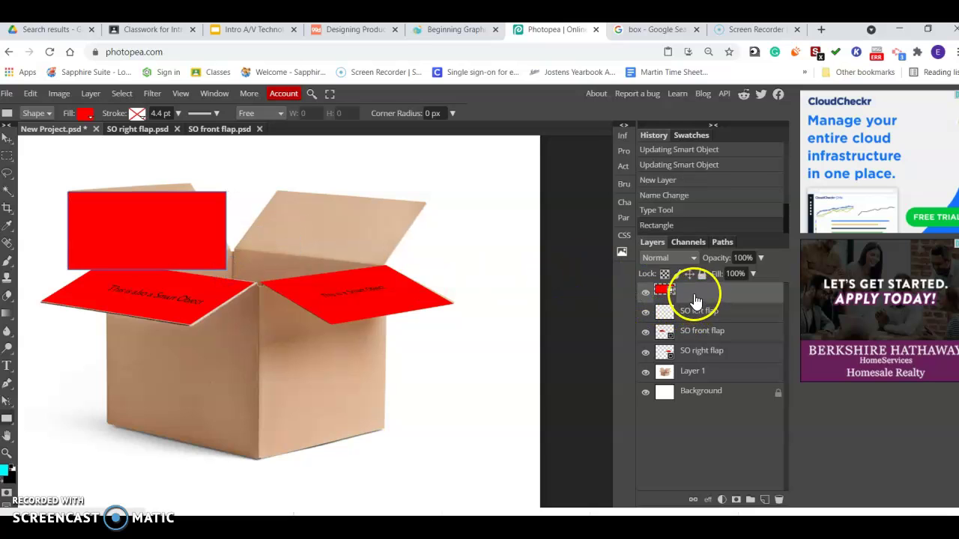
click(692, 294)
click(699, 300)
double_click(695, 300)
click(412, 205)
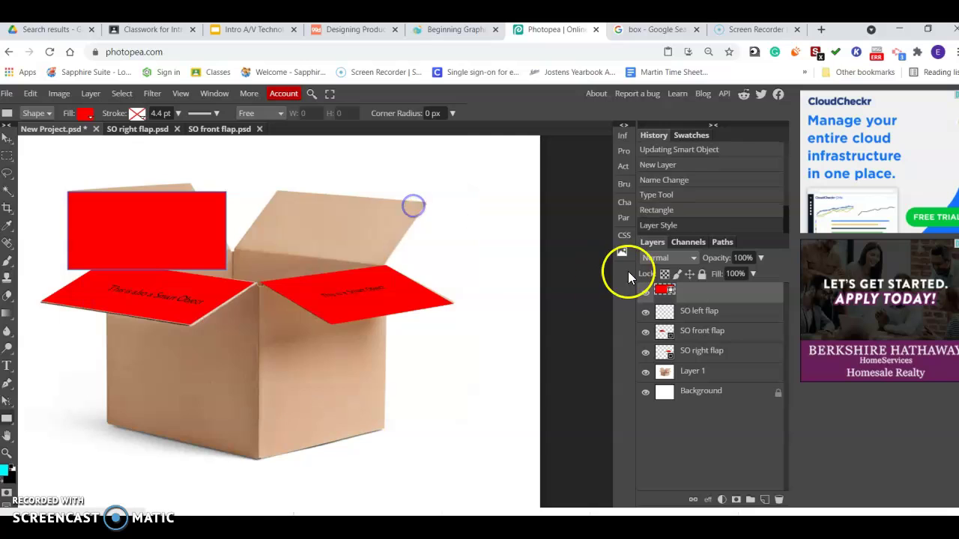
click(6, 141)
double_click(700, 302)
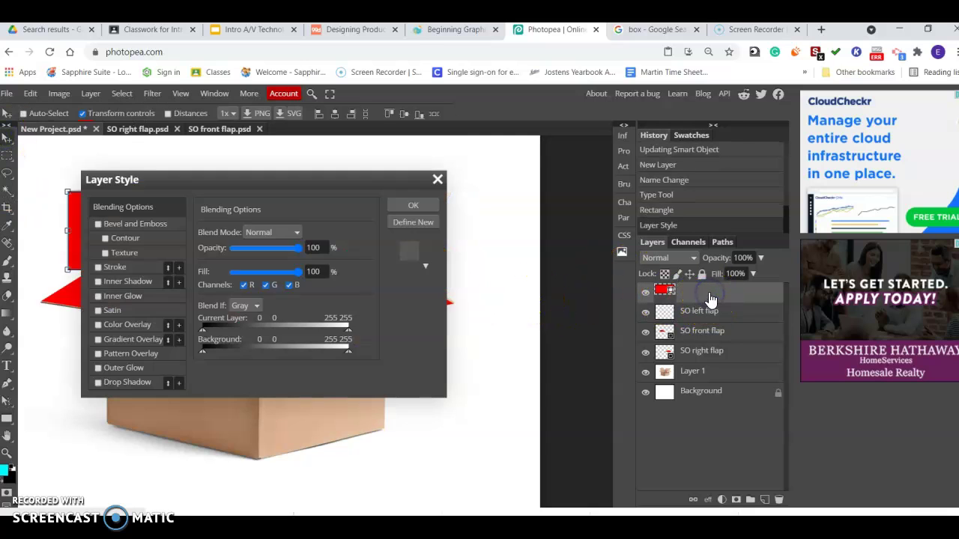
click(412, 205)
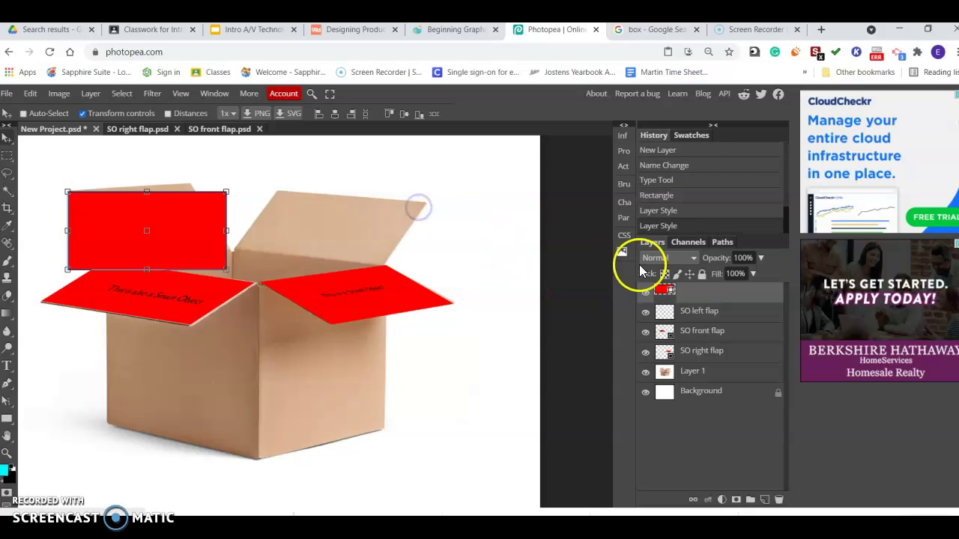
drag(690, 282, 779, 498)
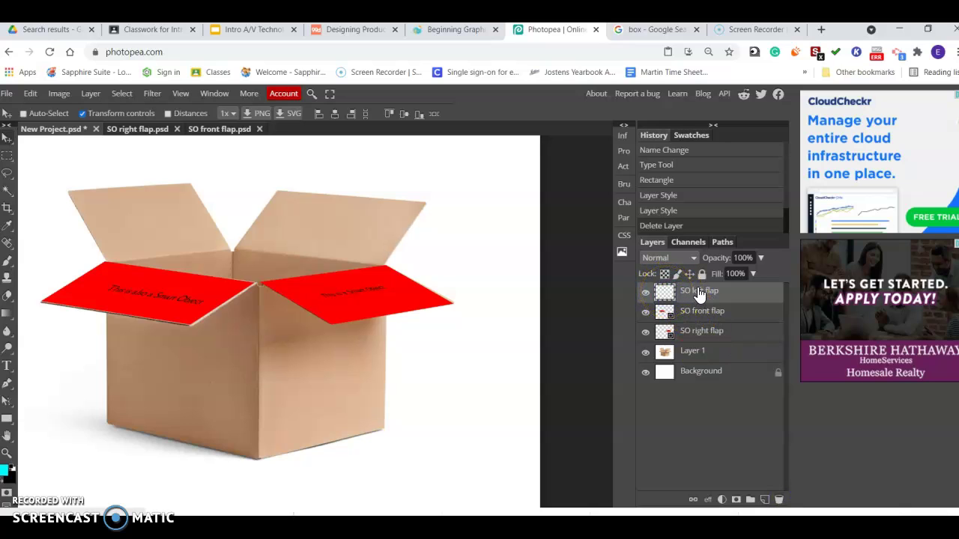
Draw a red rectangle over the box's back left flap on the SO left flap layer
click(7, 419)
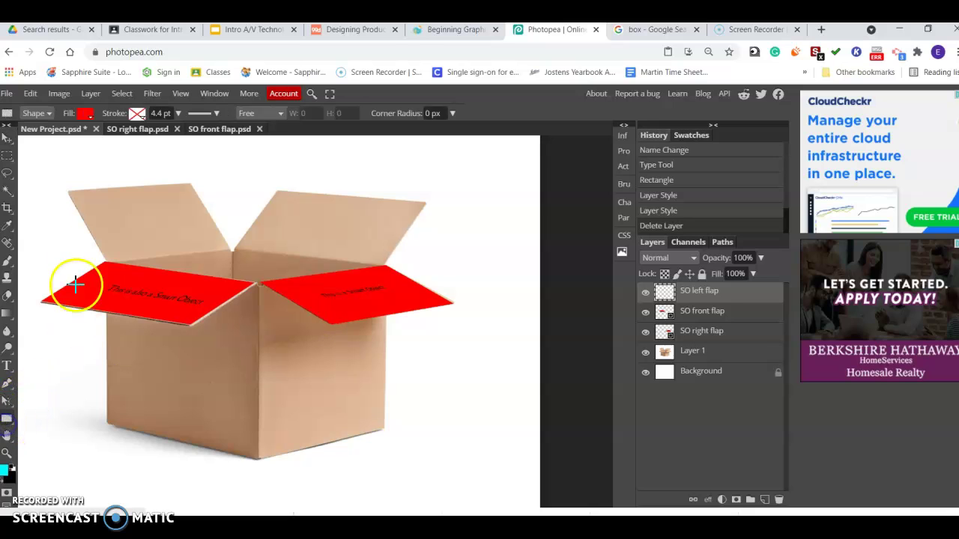
drag(67, 192, 239, 268)
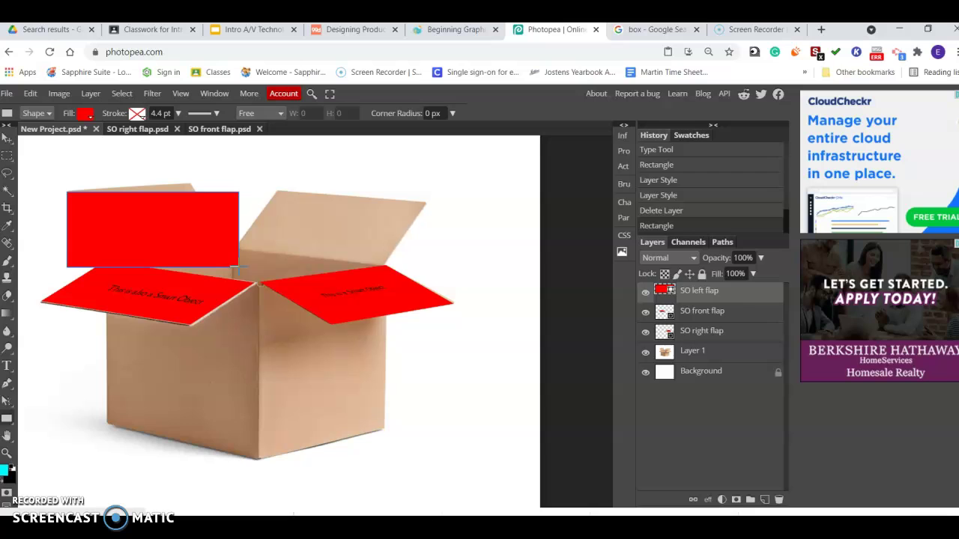
click(706, 300)
click(665, 295)
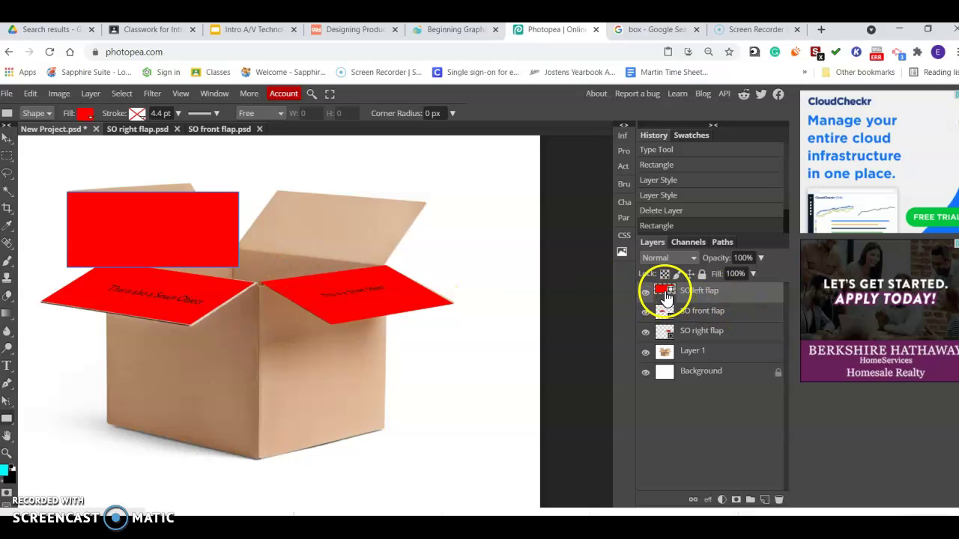
Convert the SO left flap layer to a smart object and distort it to match the corners of the box's back left flap
right_click(667, 297)
click(695, 281)
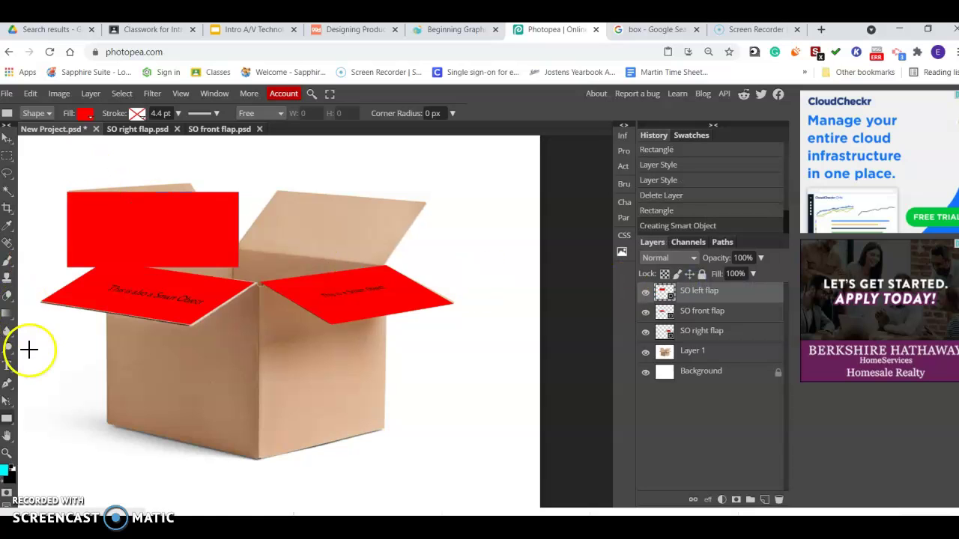
click(28, 94)
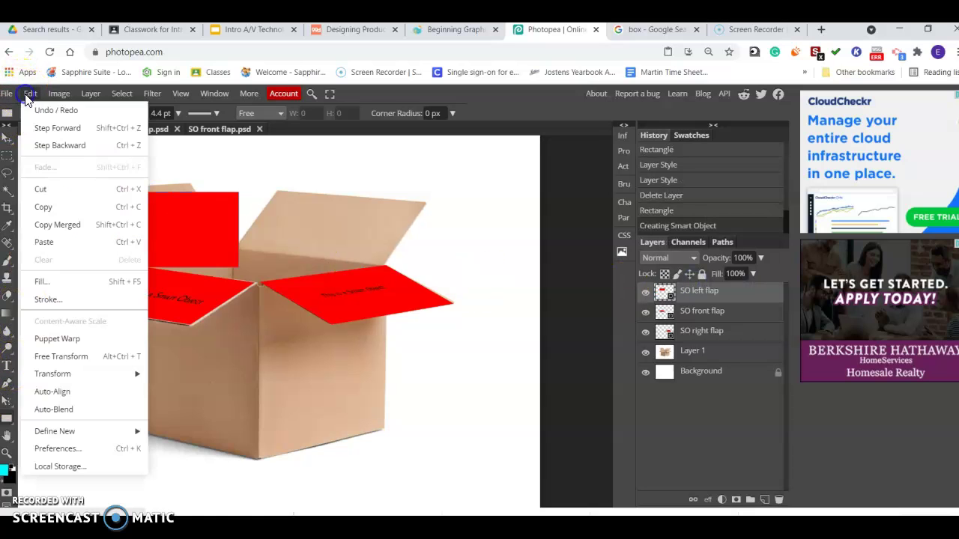
mouse_move(66, 374)
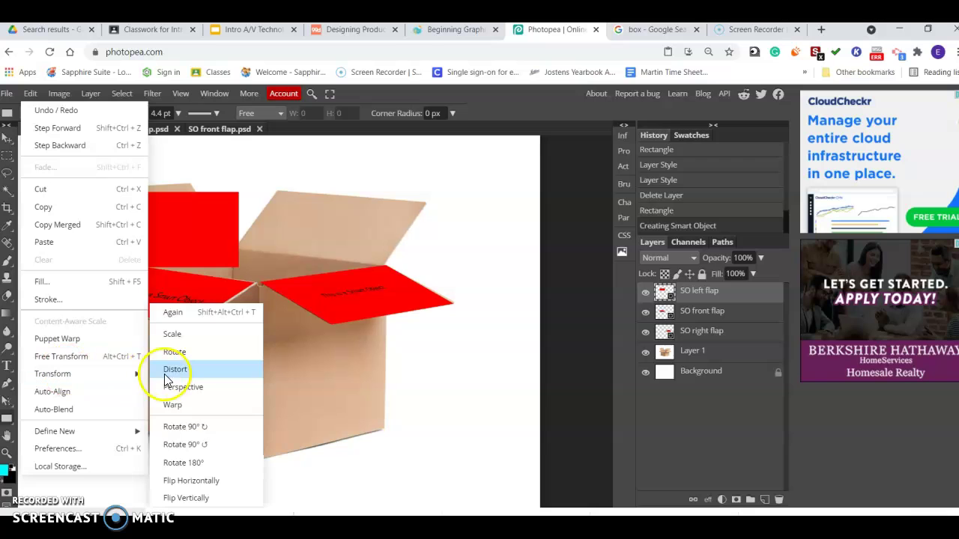
click(187, 378)
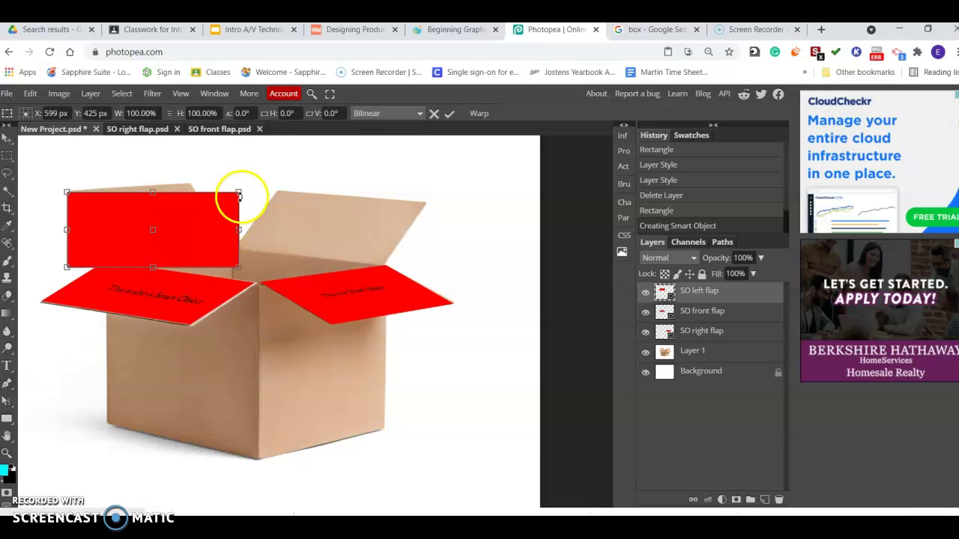
drag(238, 194, 189, 184)
drag(239, 267, 232, 252)
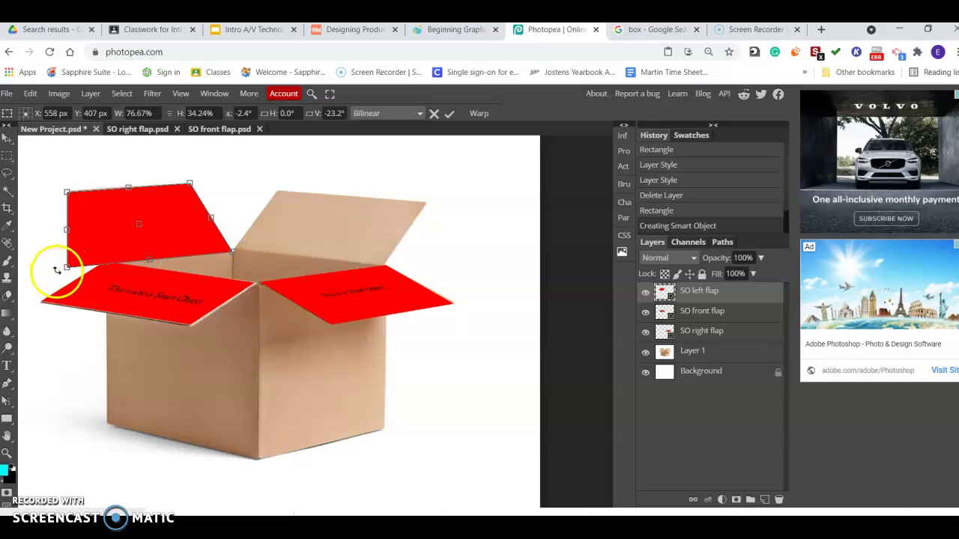
drag(65, 268, 106, 262)
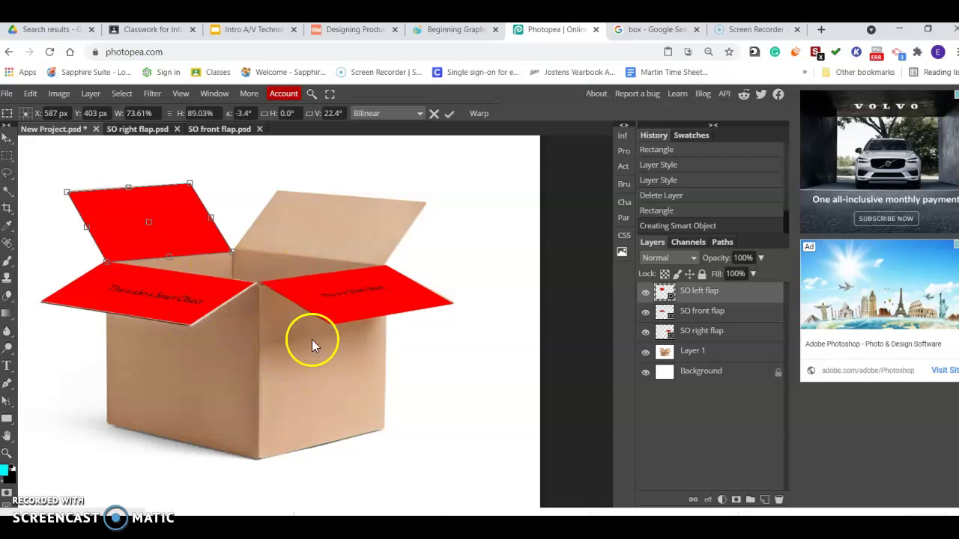
click(8, 156)
Open the contents of the SO left flap smart object for editing
double_click(686, 292)
double_click(749, 296)
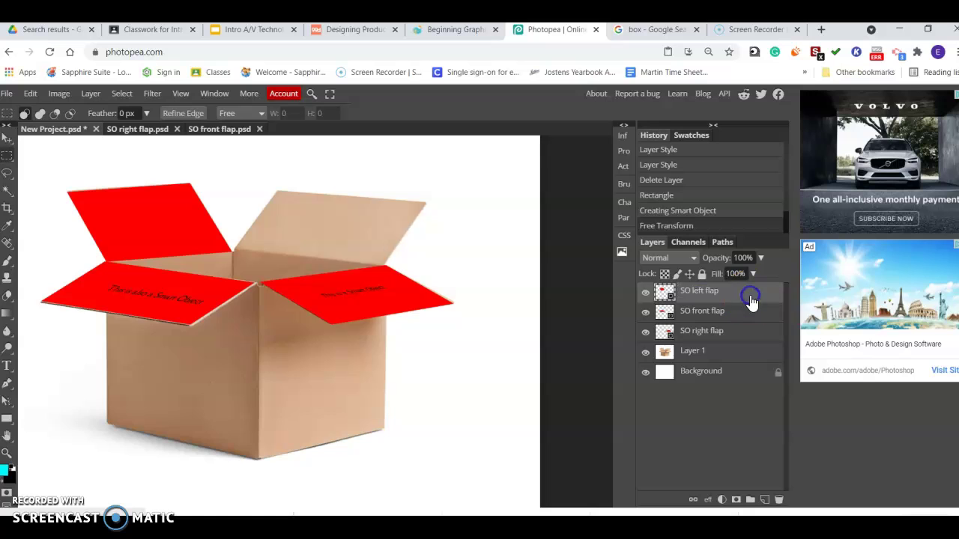
click(498, 212)
click(434, 206)
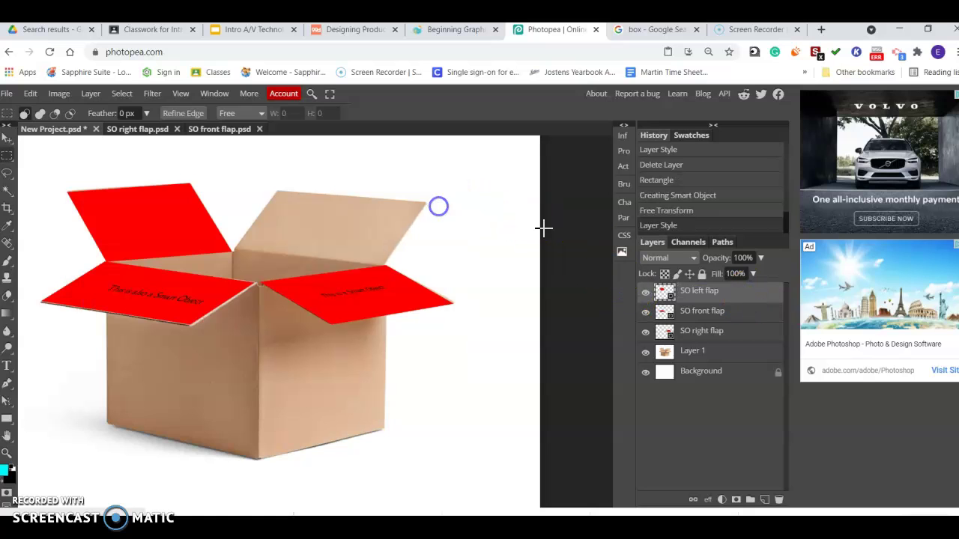
double_click(664, 294)
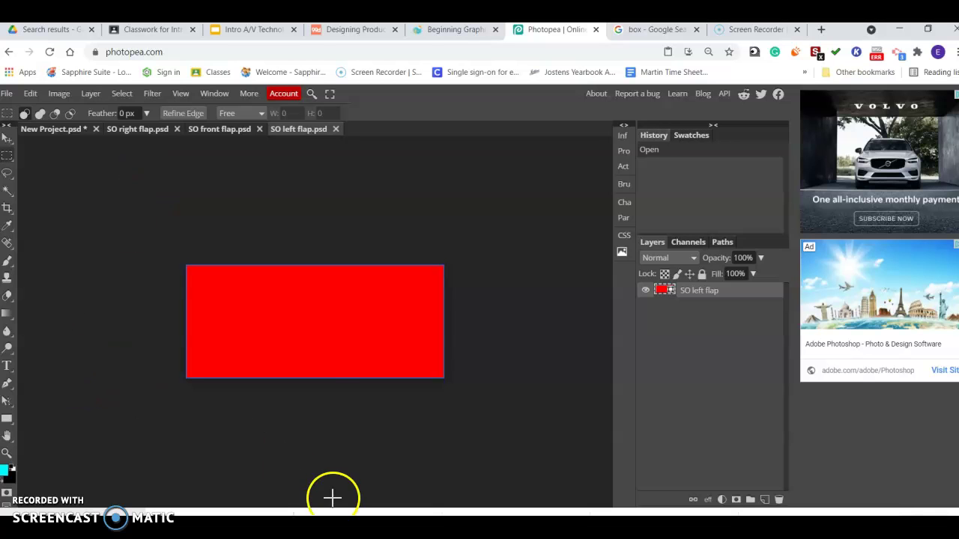
Switch to Google Images and search for "plant"
click(633, 30)
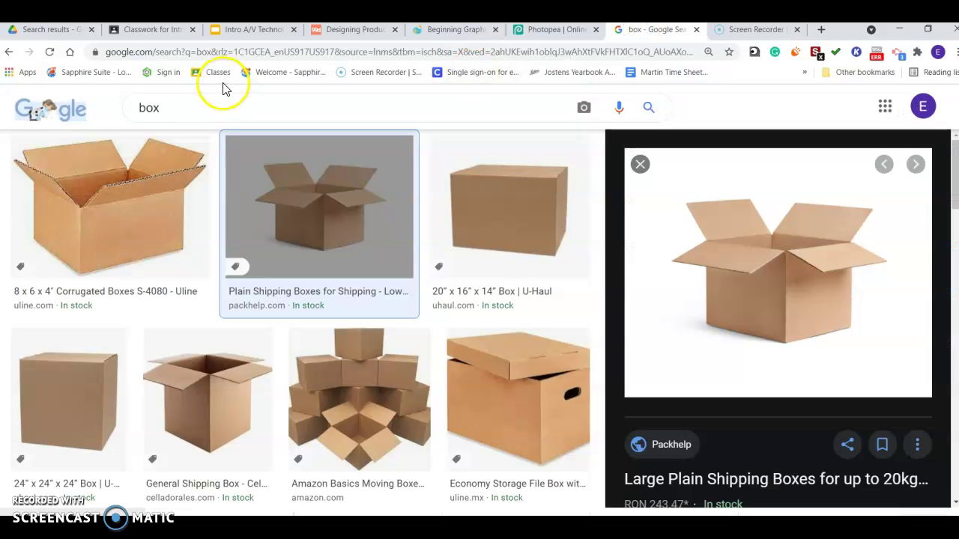
double_click(139, 112)
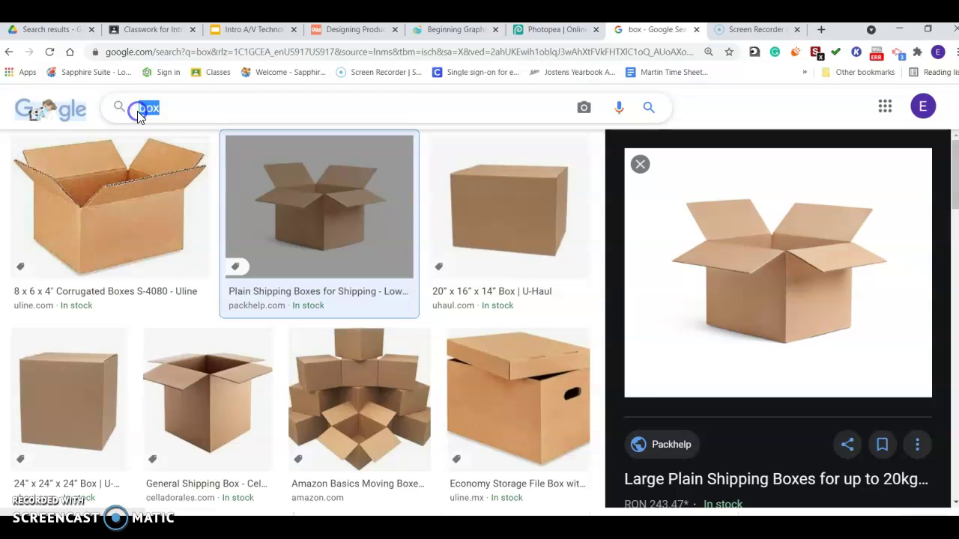
text(plant)
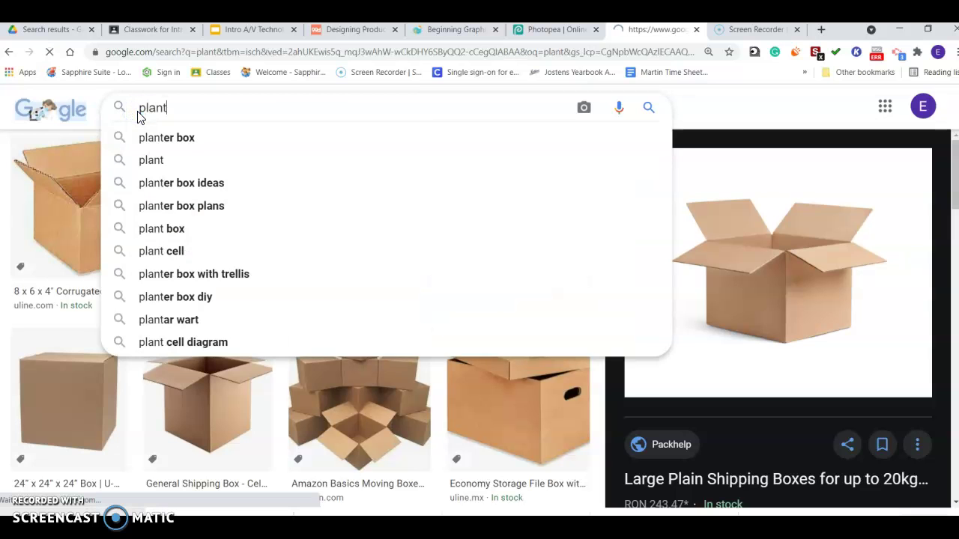
key(Return)
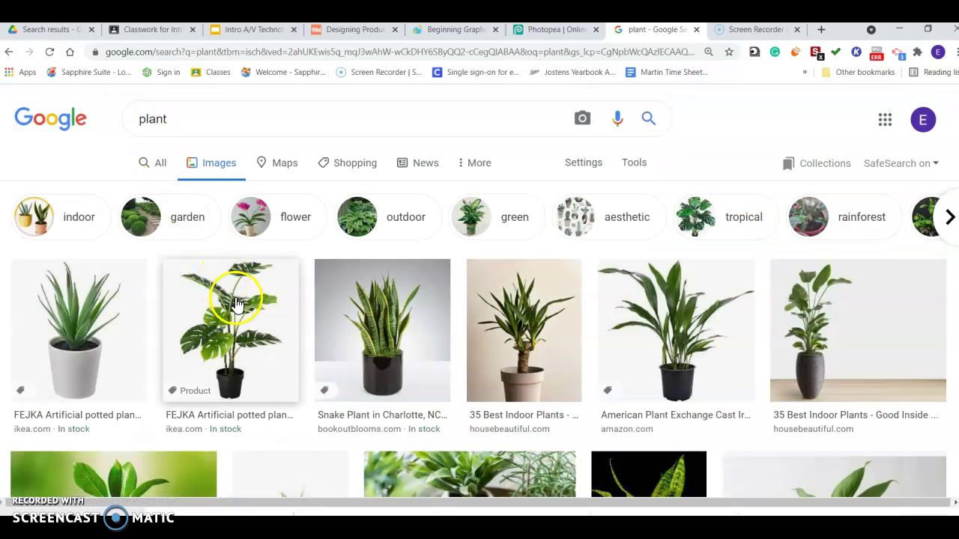
Copy the FEJKA monstera potted plant image and paste it into SO left flap.psd in Photopea
click(274, 320)
right_click(769, 283)
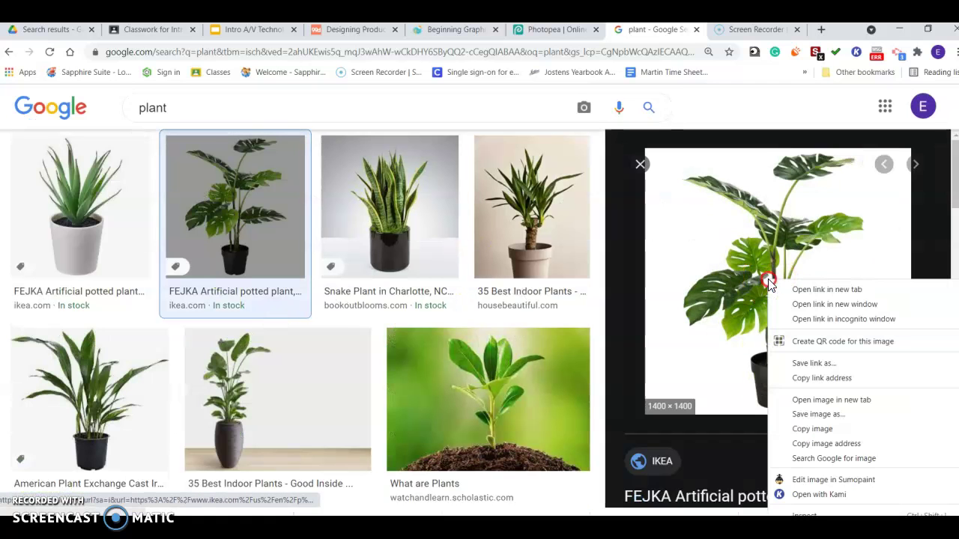
click(812, 429)
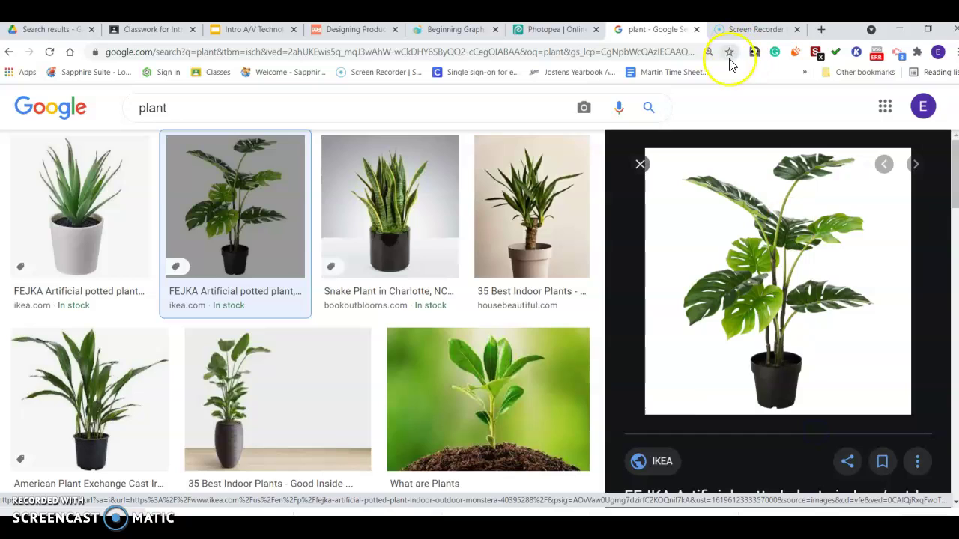
click(569, 30)
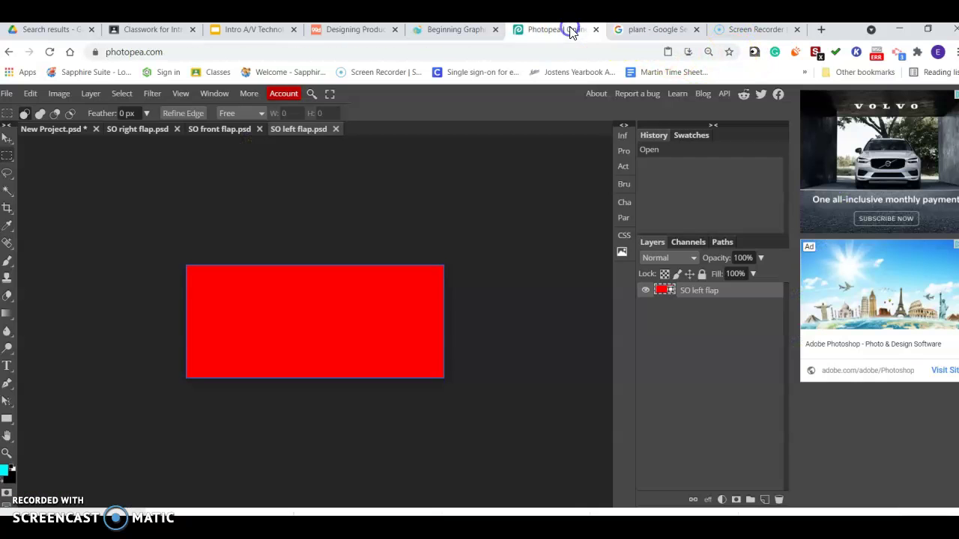
click(30, 94)
click(49, 236)
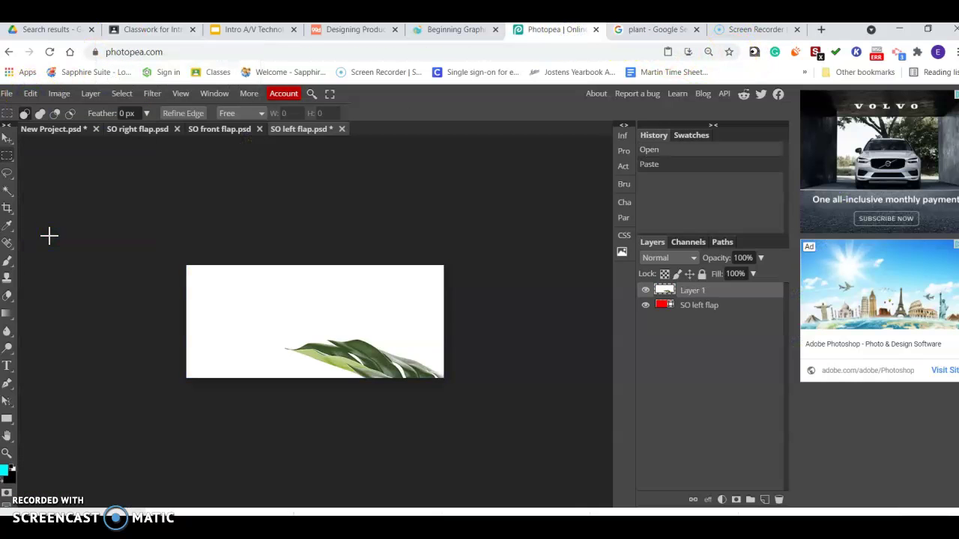
Scale the pasted plant image to 25% width and 25% height
click(6, 139)
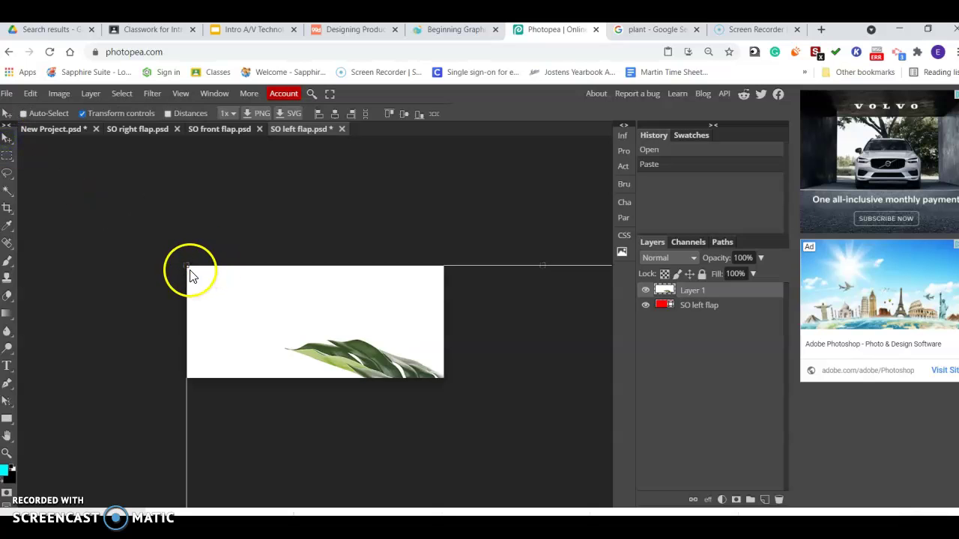
click(187, 266)
click(140, 112)
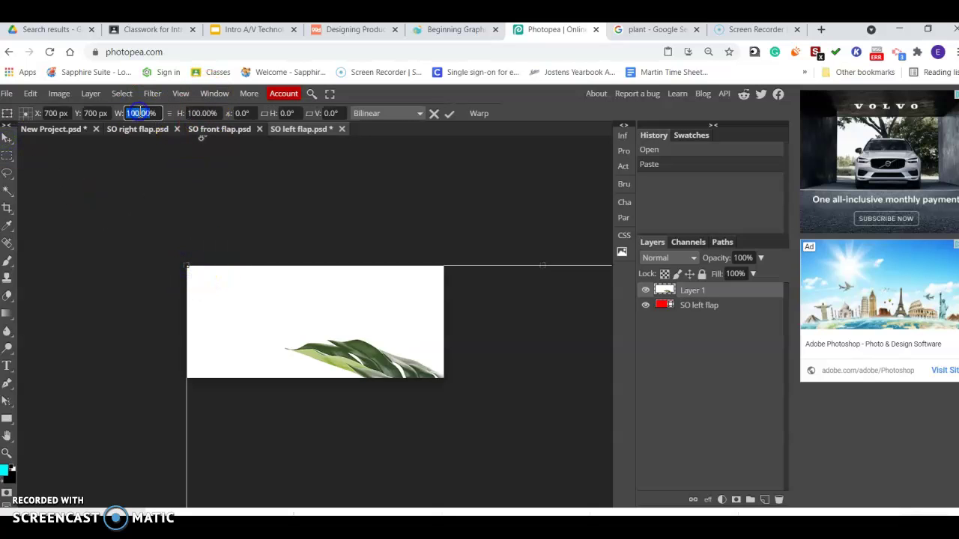
click(197, 114)
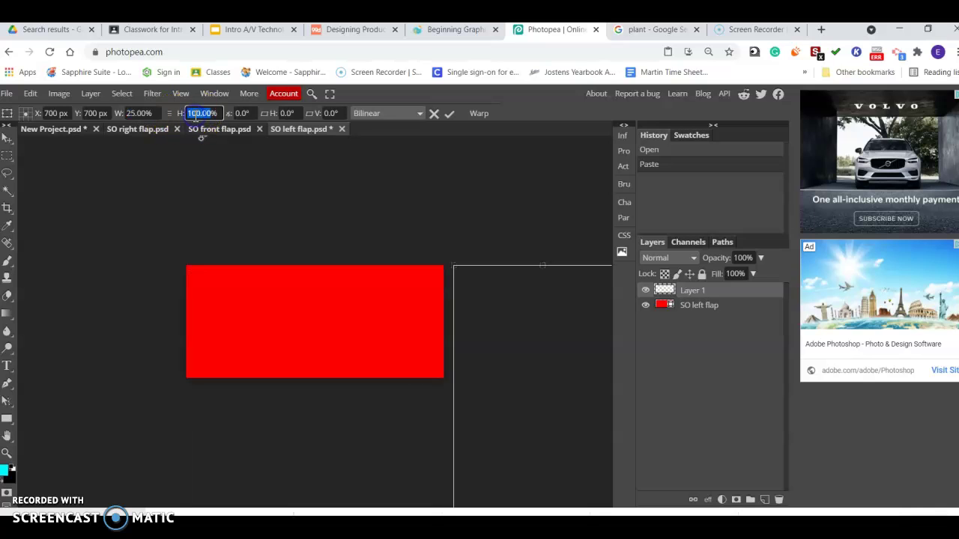
text(25%)
key(Return)
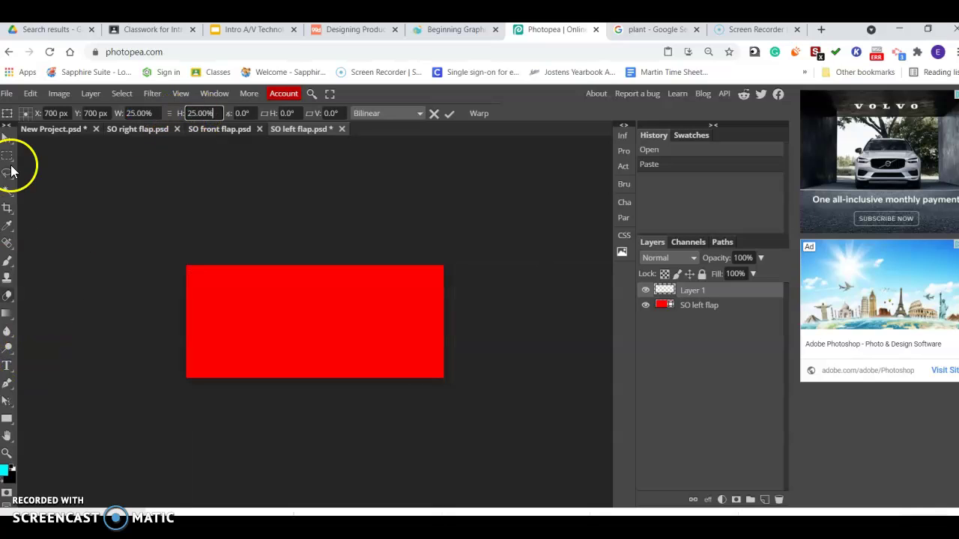
click(9, 139)
Move the plant image onto the red rectangle, shrink it to fit within the rectangle's height and center it
drag(537, 434, 336, 398)
drag(338, 489, 299, 297)
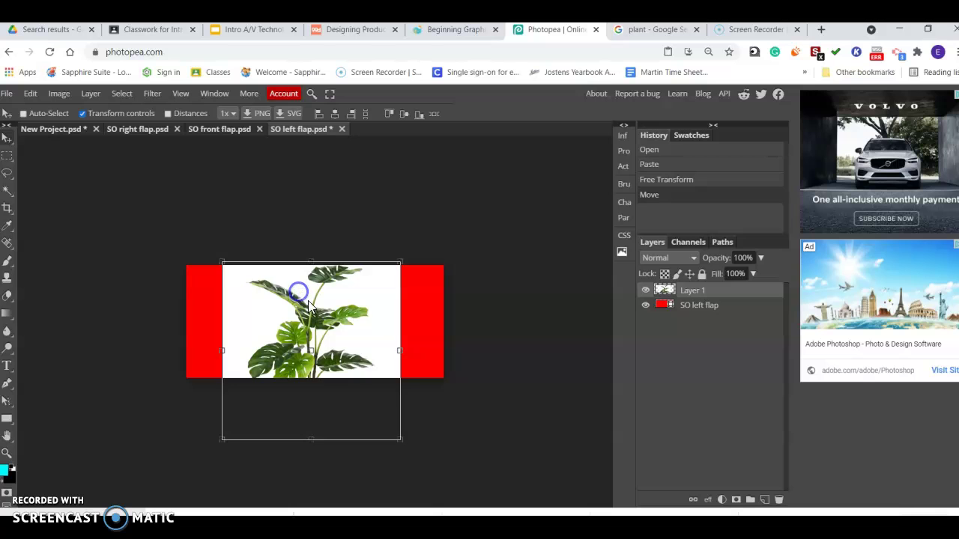
drag(400, 442, 337, 341)
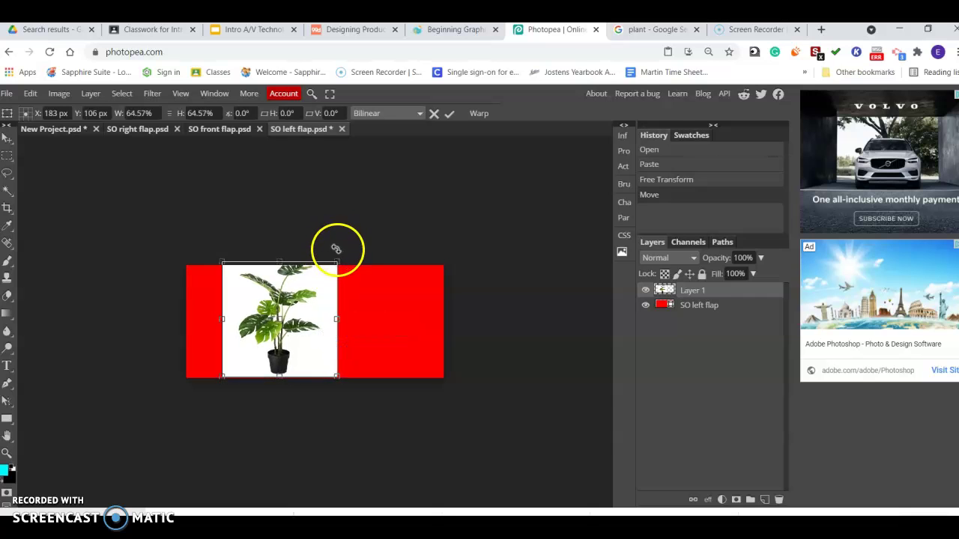
drag(338, 263, 336, 306)
key(Return)
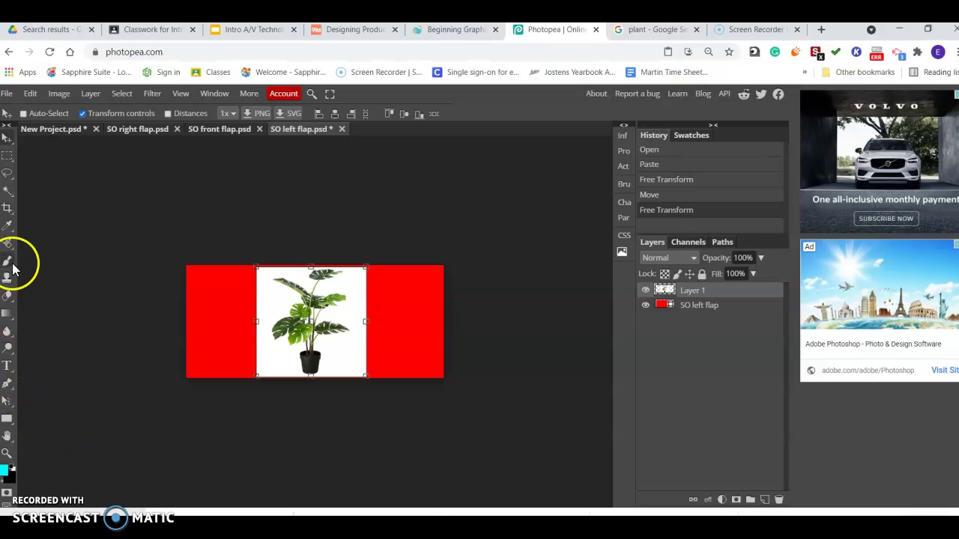
Delete the white background around the plant using a Magic Wand selection
click(9, 190)
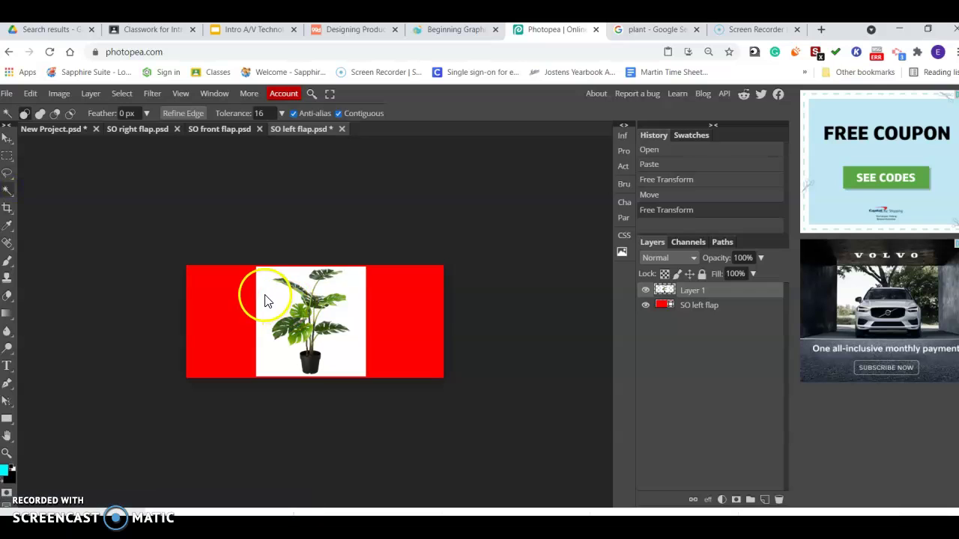
click(266, 299)
key(Delete)
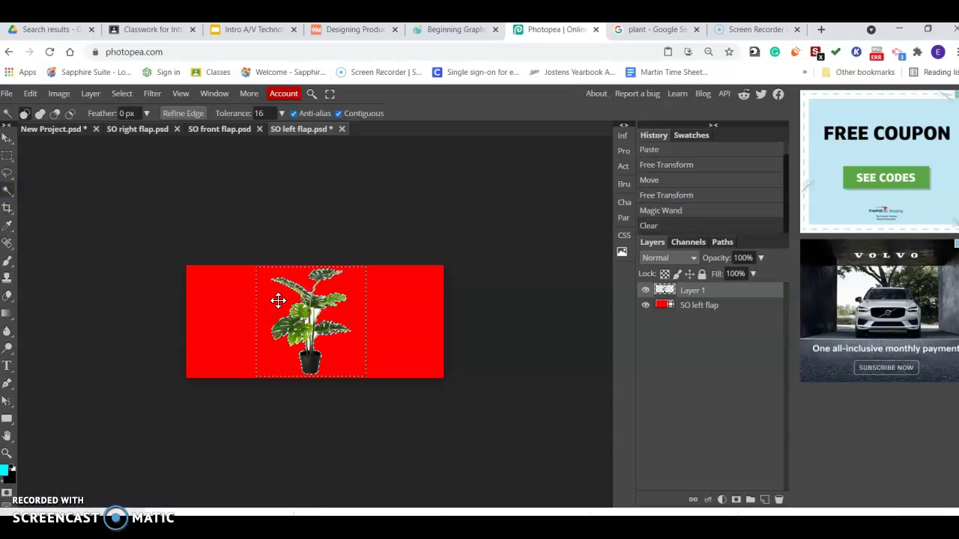
Select the leftover white gap between the plant's stems with the Magic Wand
click(313, 320)
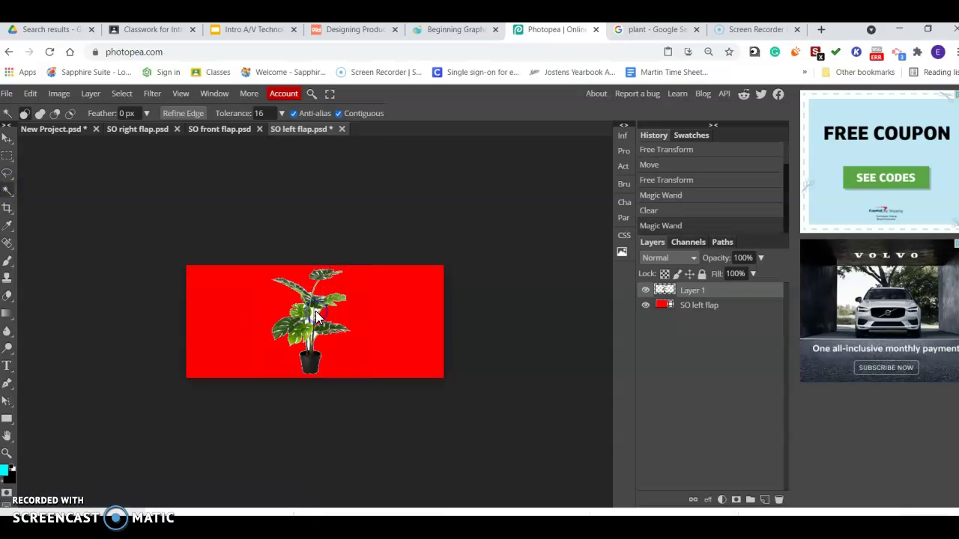
click(123, 93)
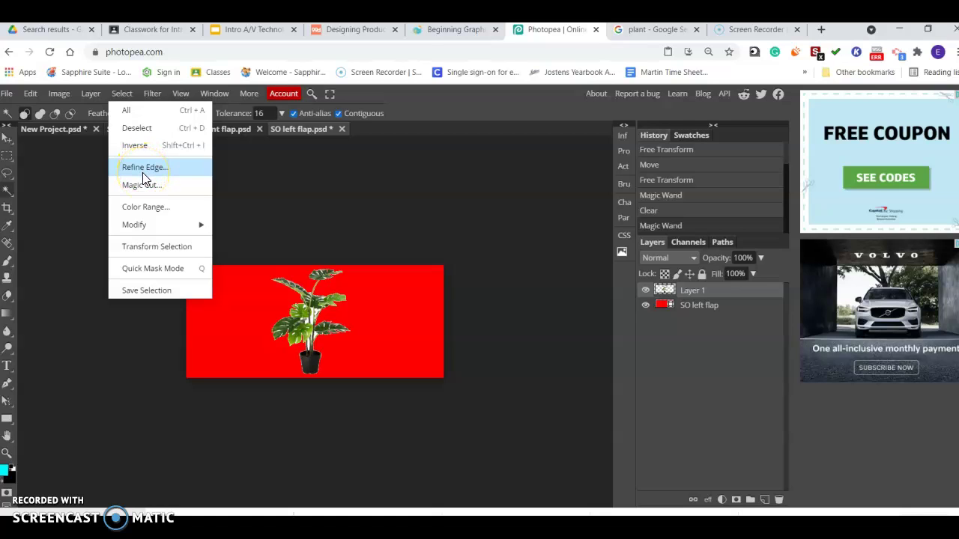
click(6, 208)
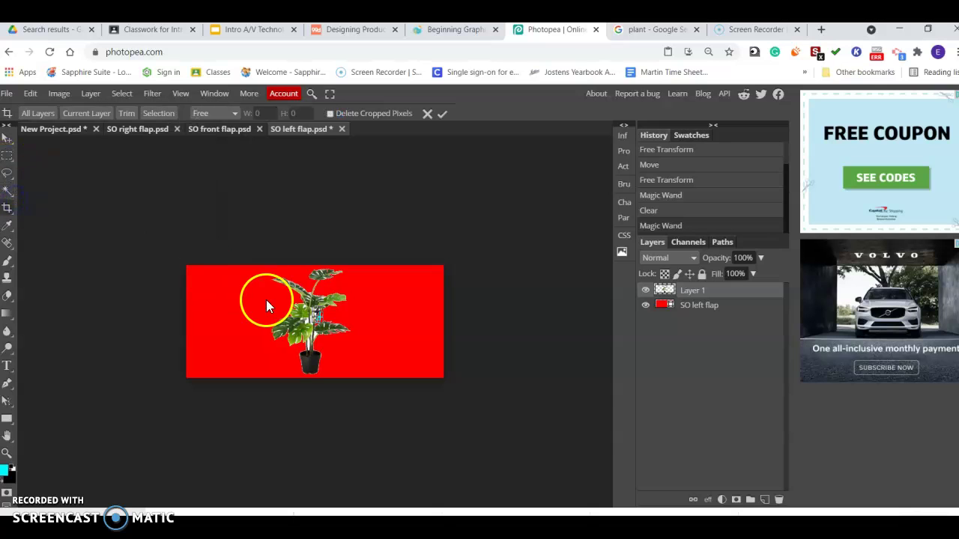
click(7, 452)
alt+click(309, 322)
click(25, 114)
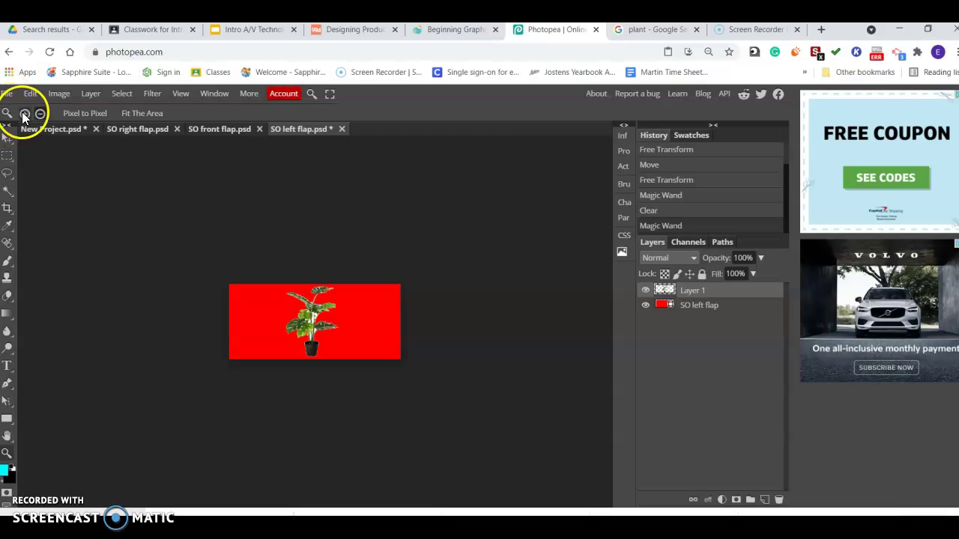
click(318, 322)
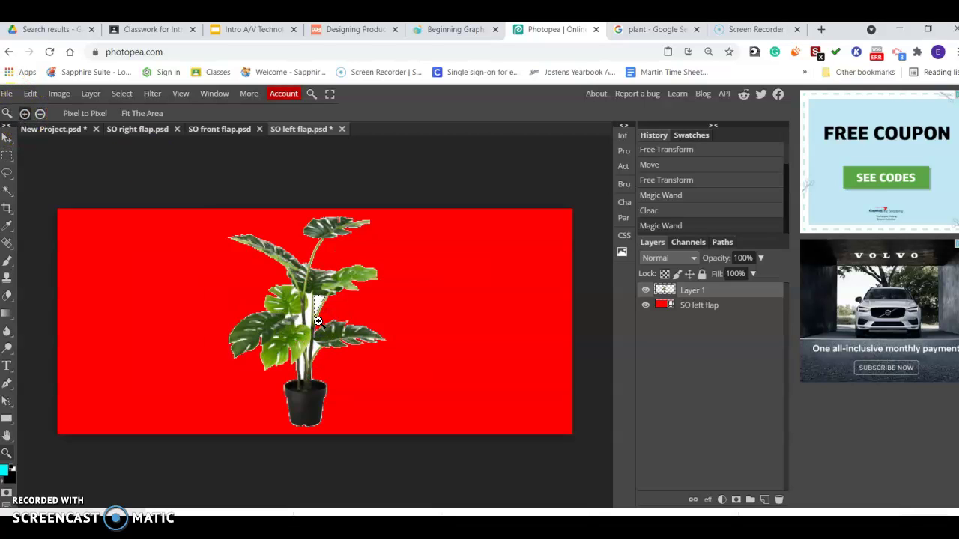
click(121, 93)
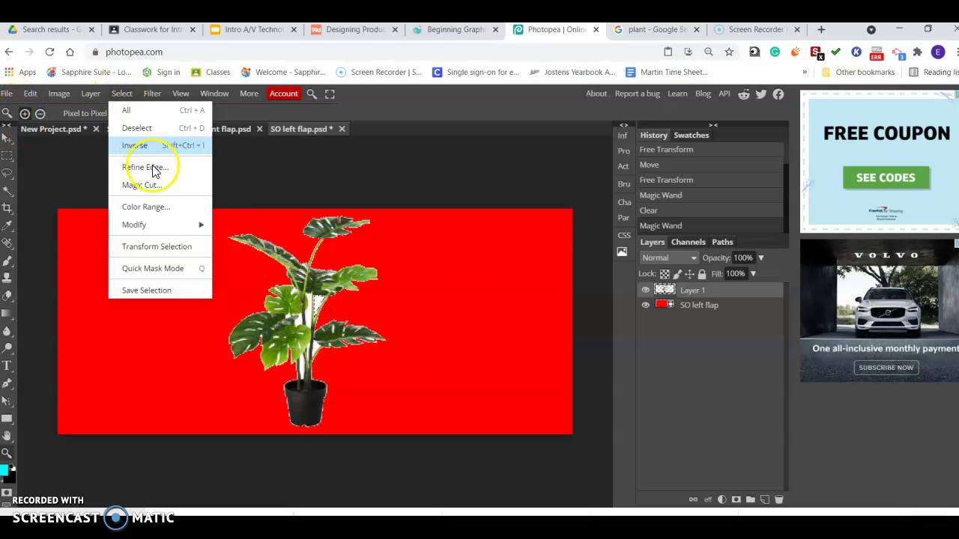
mouse_move(166, 226)
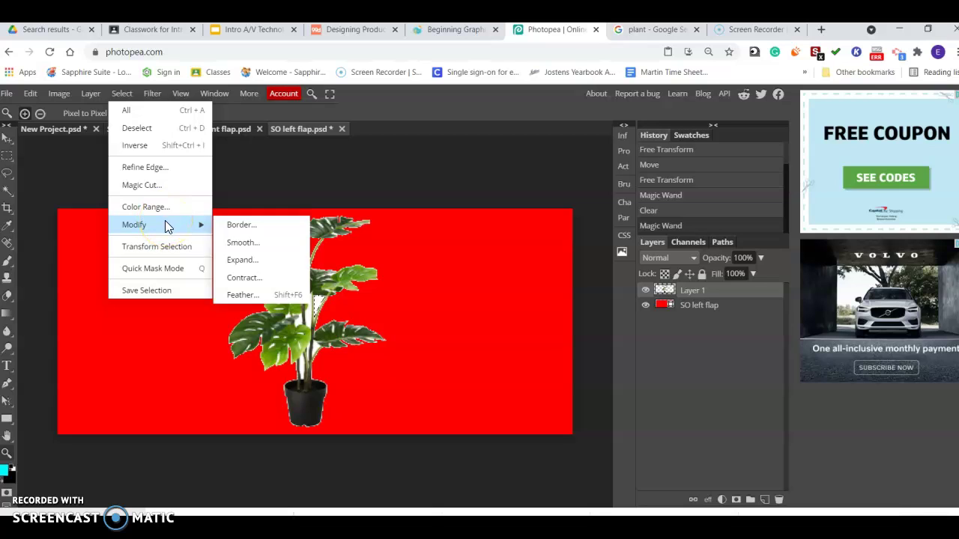
click(159, 209)
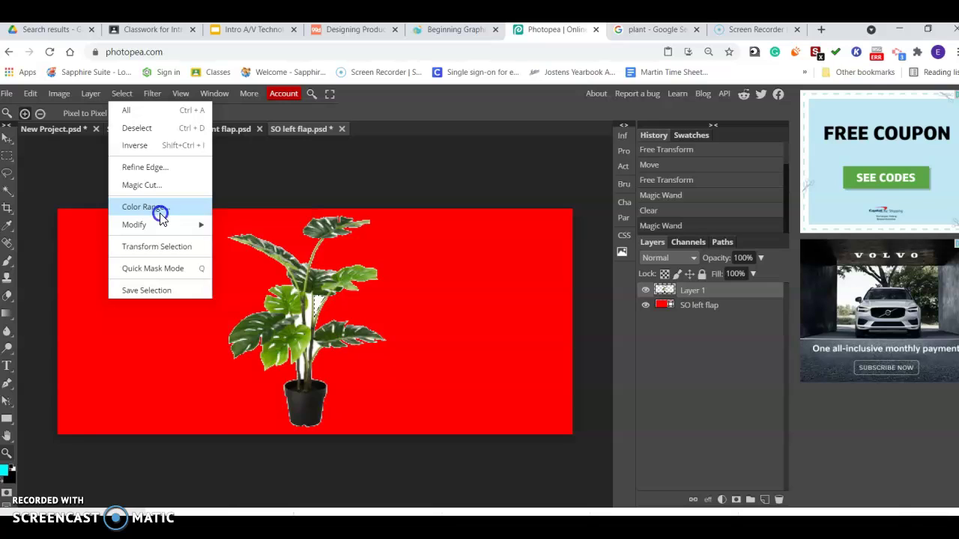
click(160, 208)
click(225, 179)
click(122, 94)
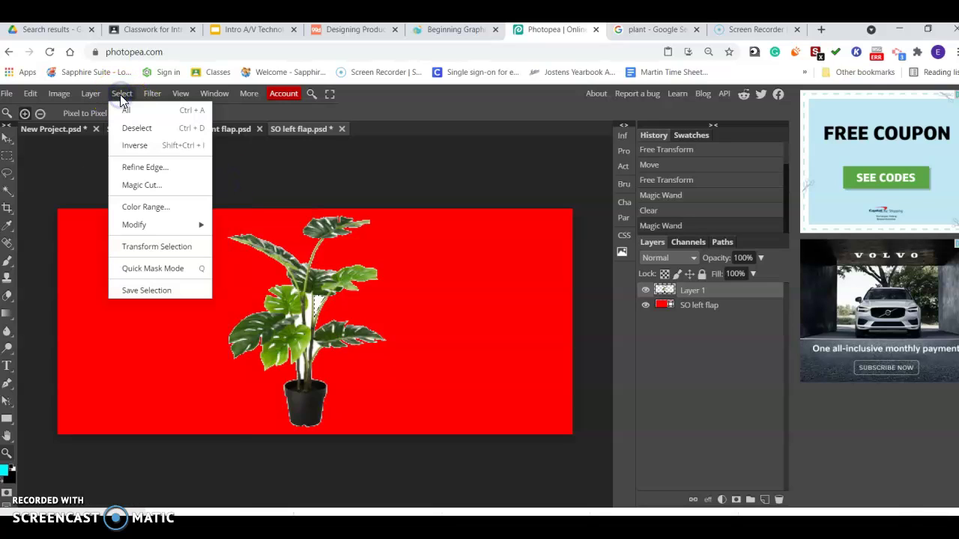
click(139, 148)
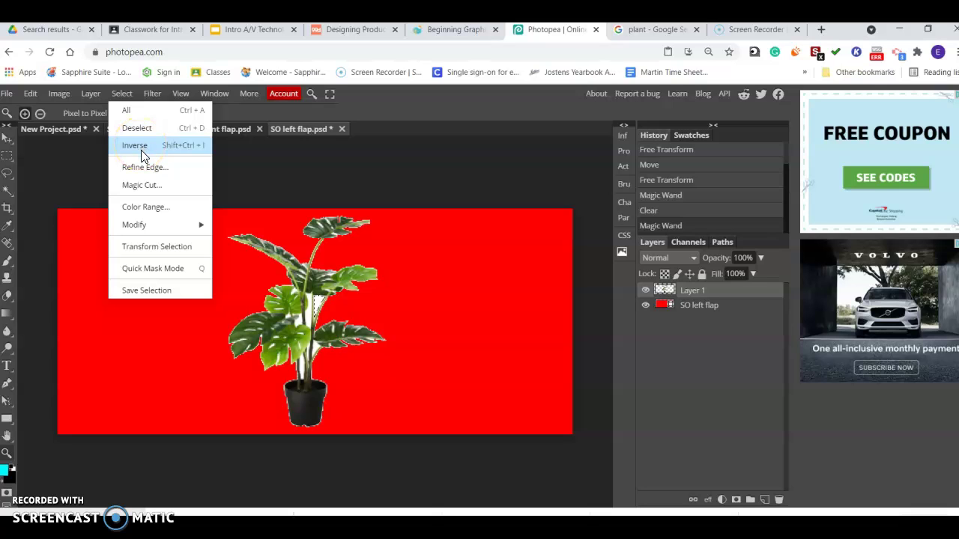
click(158, 297)
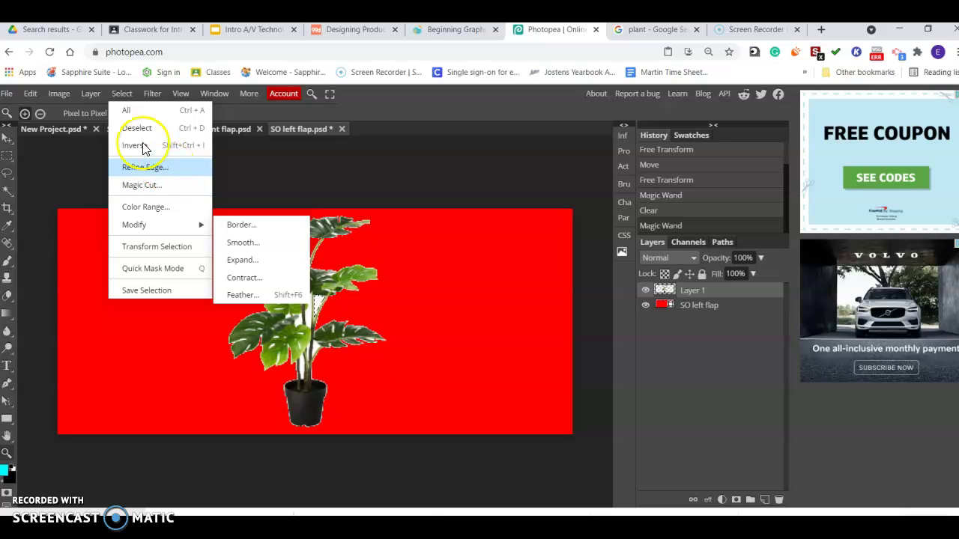
click(279, 172)
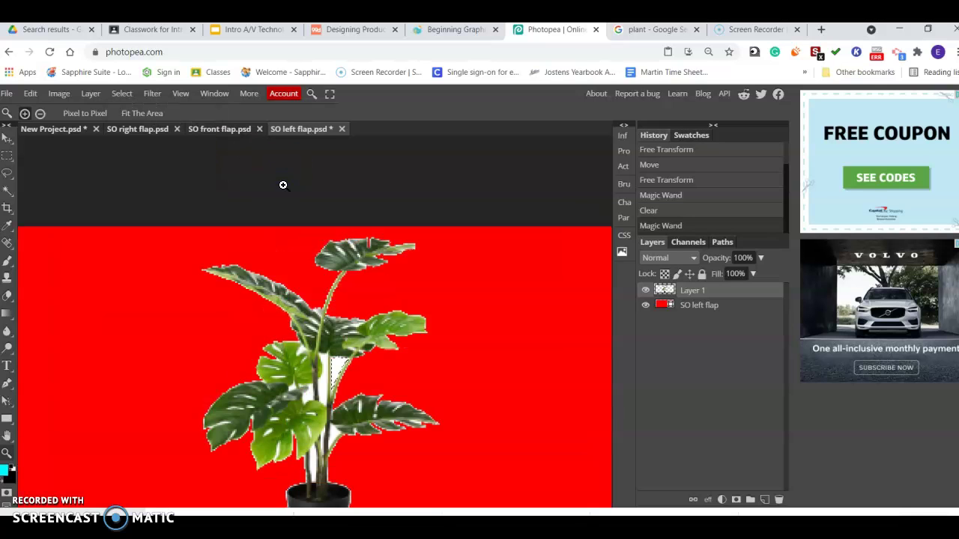
Delete the selected white gap, then select the white area between the plant's stems with the Magic Wand and delete it too
key(Delete)
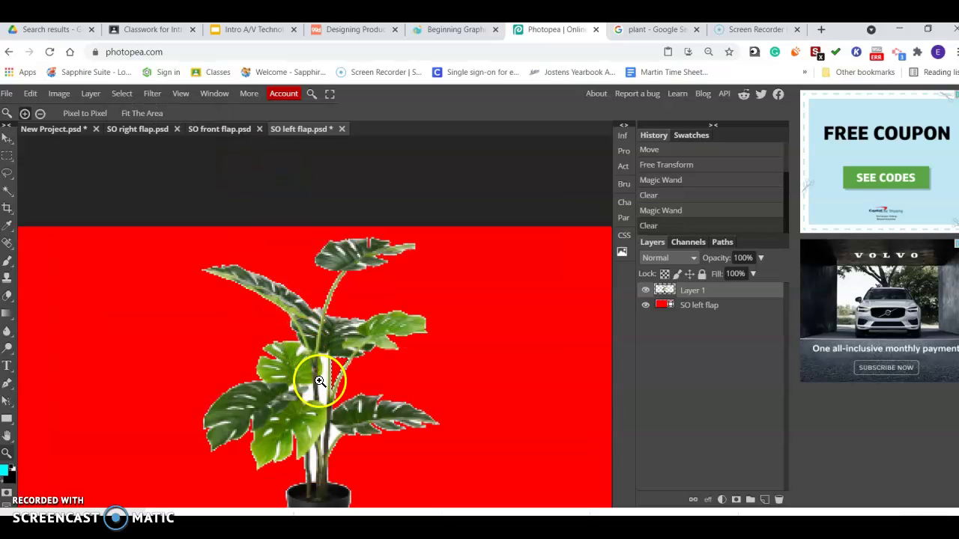
click(8, 190)
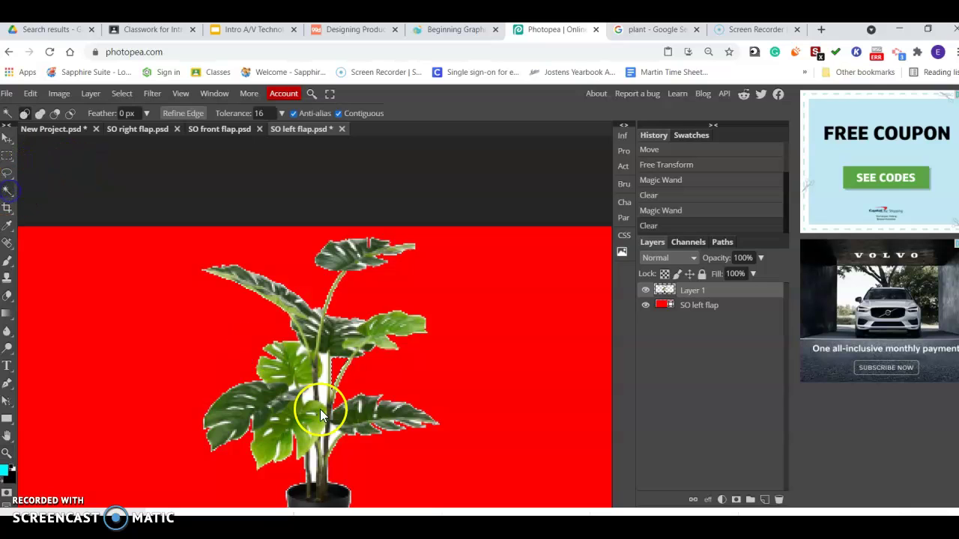
click(320, 396)
key(Delete)
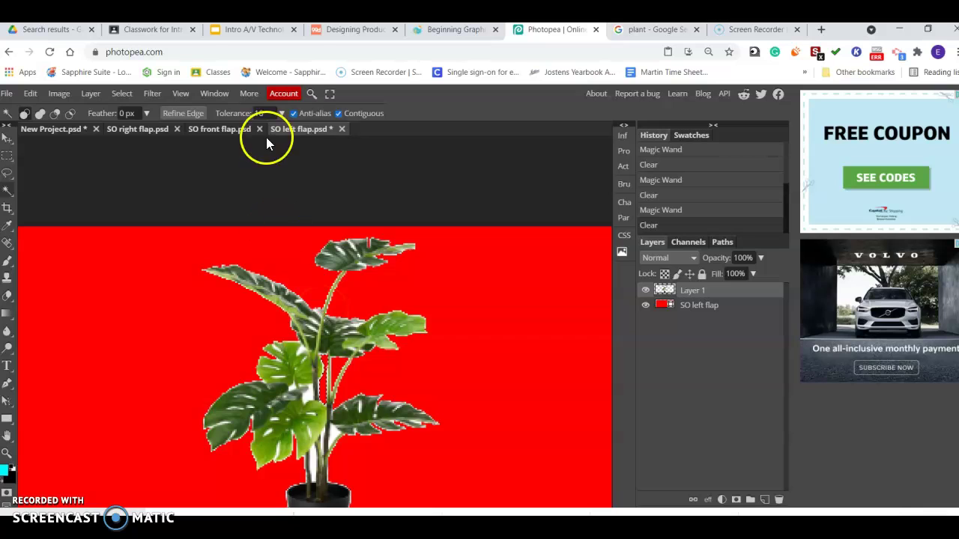
Save the left flap smart object and return to the New Project.psd box mockup
click(8, 94)
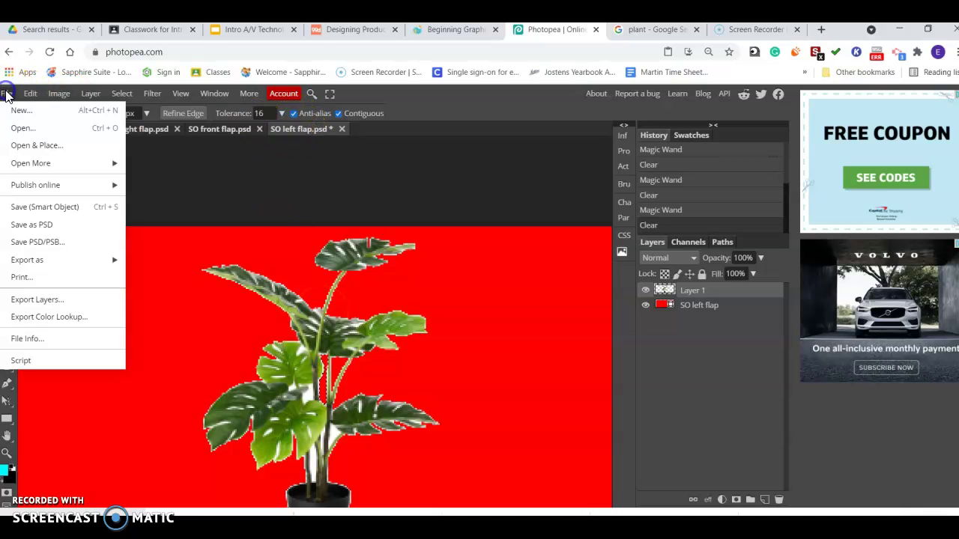
click(39, 209)
click(50, 130)
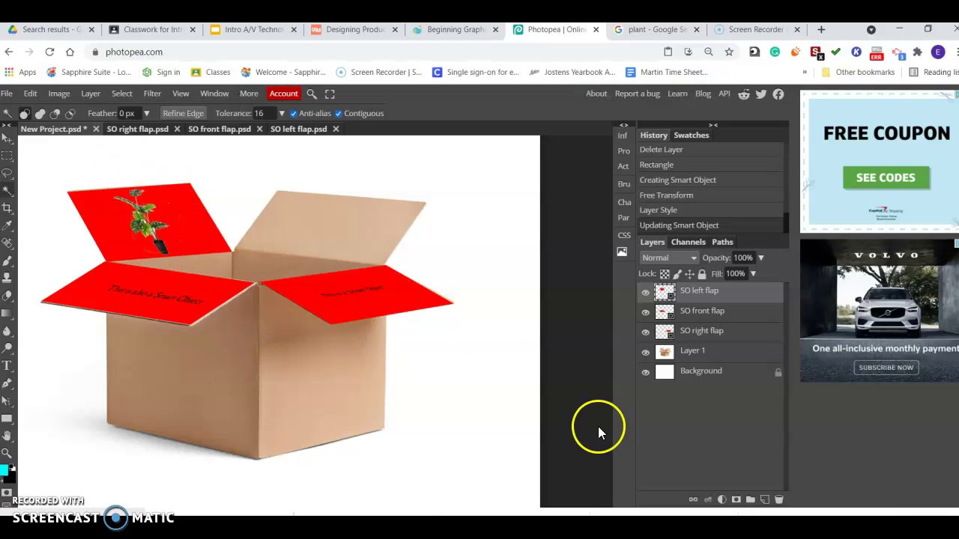
Draw a red rectangle over the box's left-hand front face on a new layer and rename that layer SO front
click(765, 500)
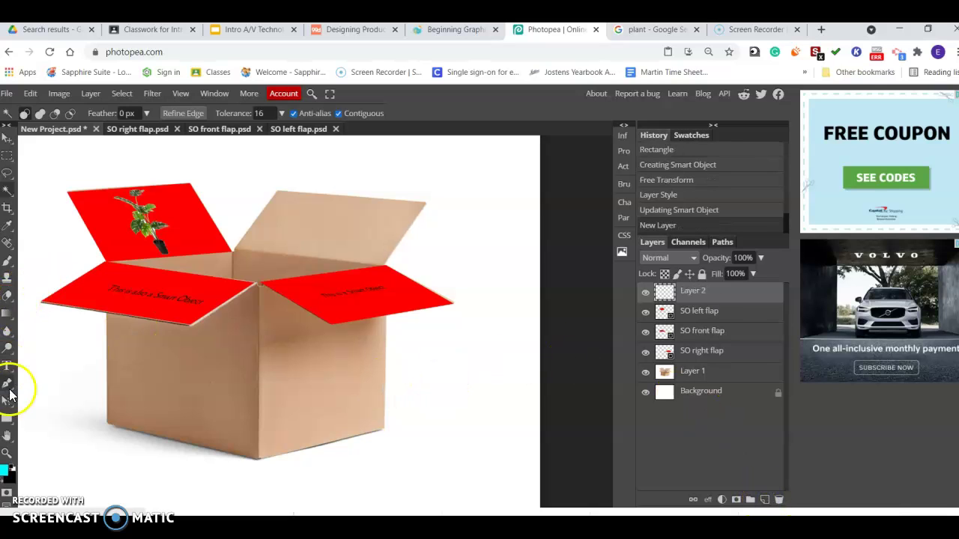
click(6, 422)
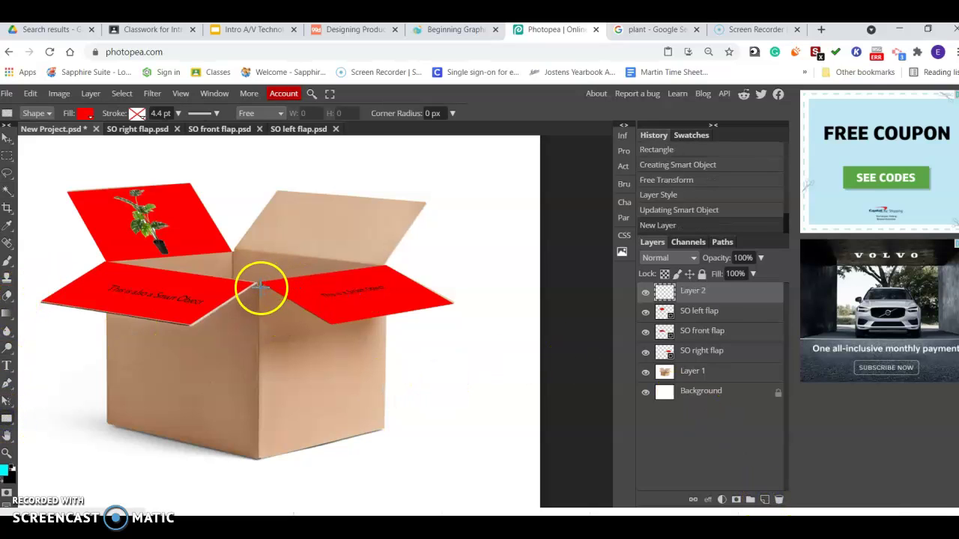
drag(258, 287, 83, 454)
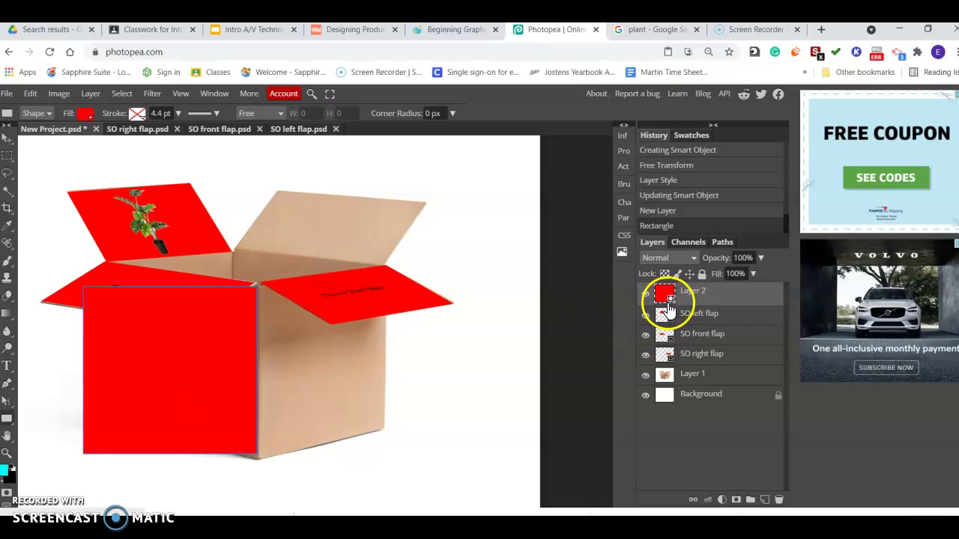
double_click(698, 292)
text(SO l)
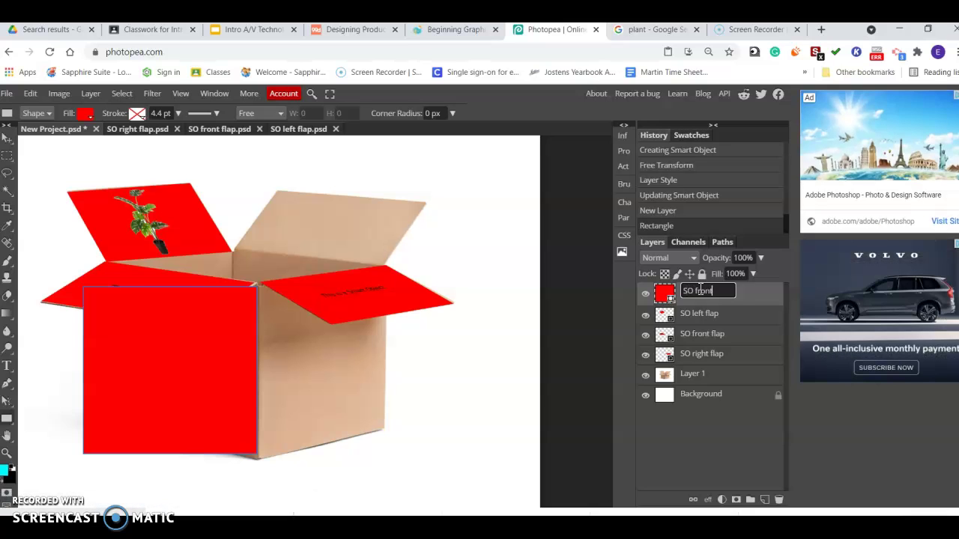
click(509, 354)
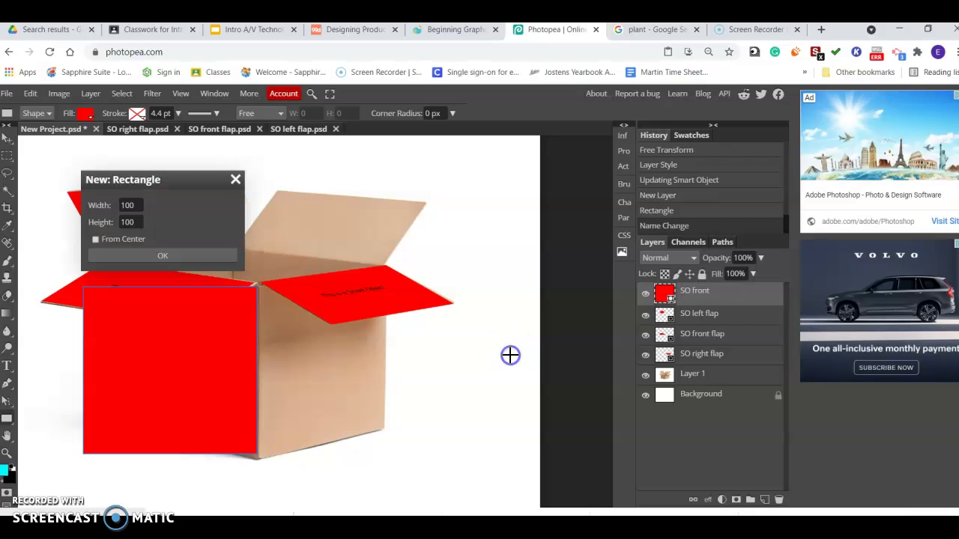
key(Return)
click(511, 353)
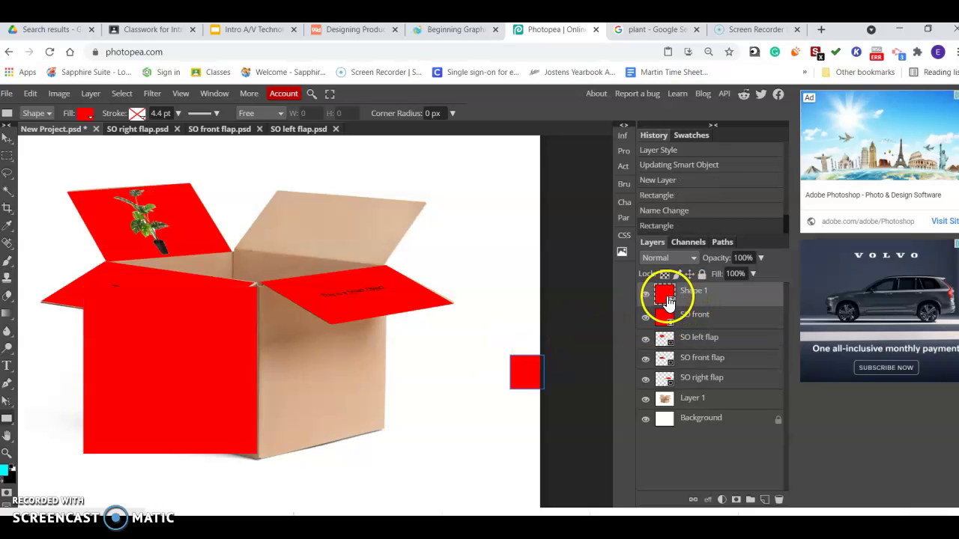
drag(670, 303, 779, 499)
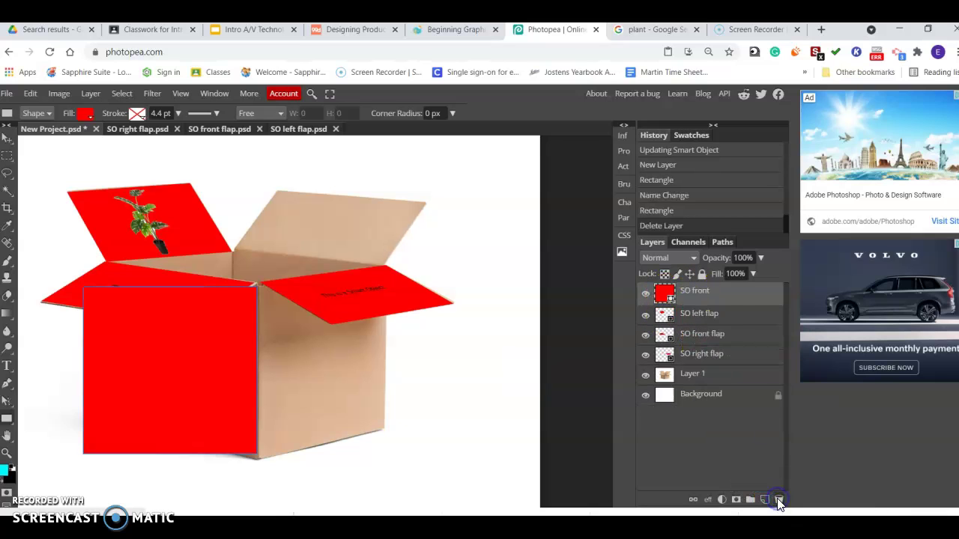
Convert the SO front layer to a smart object and distort its corners to match the box's left-hand front face
right_click(663, 294)
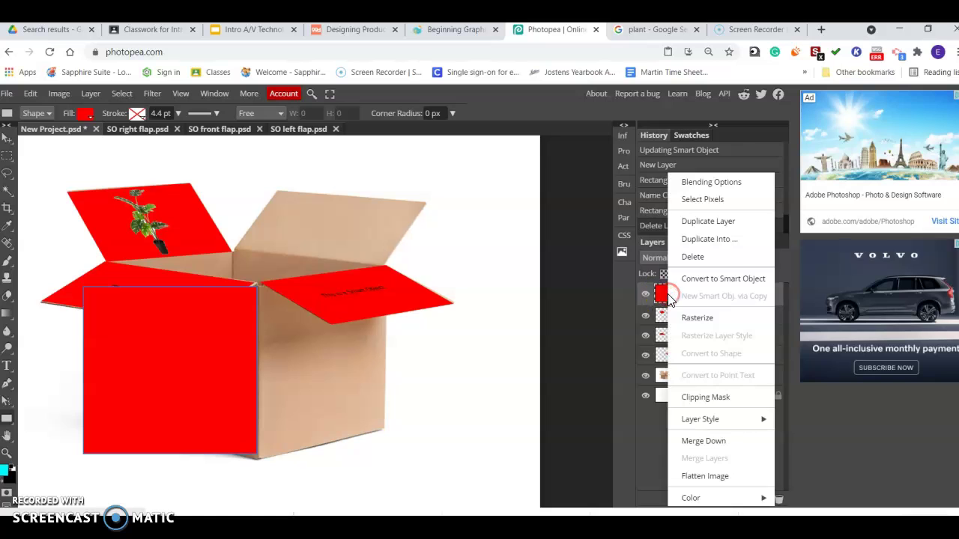
click(687, 280)
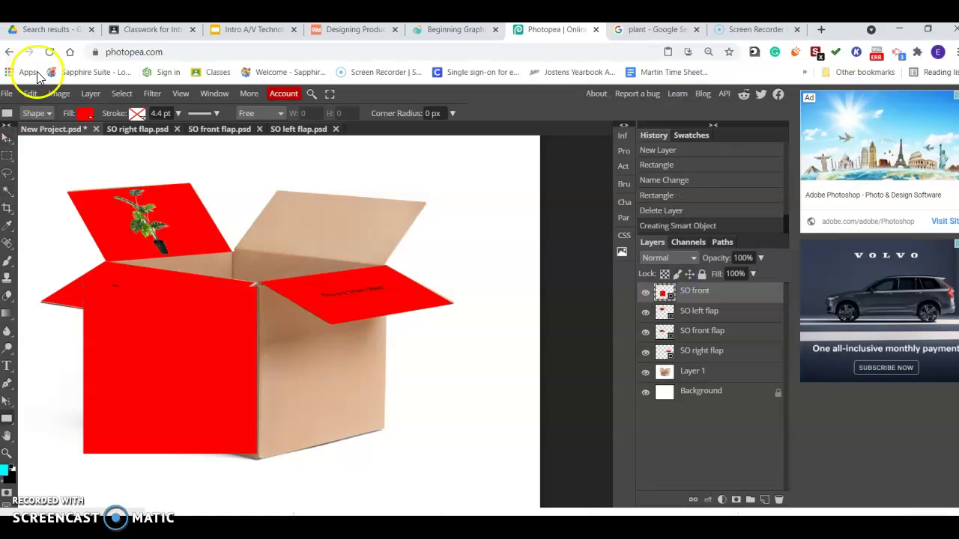
click(32, 93)
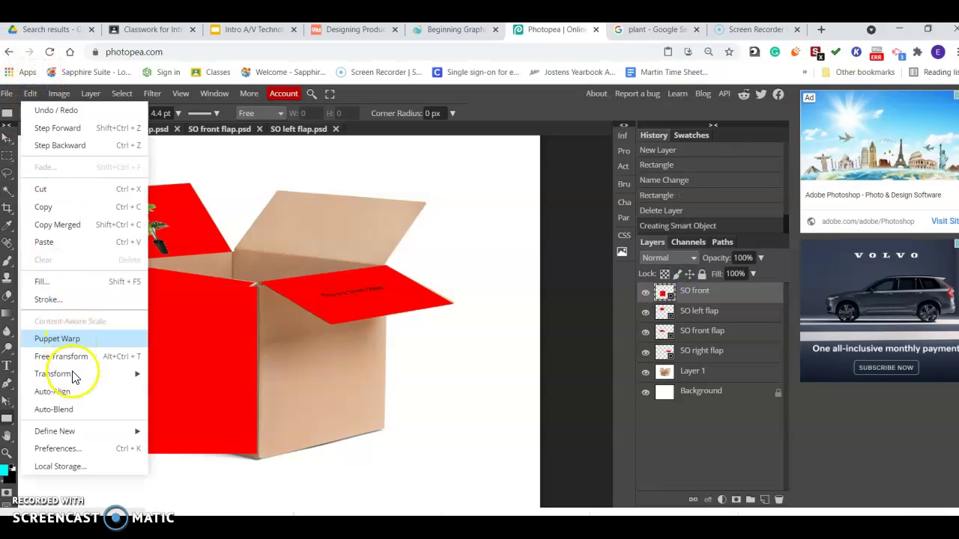
mouse_move(74, 378)
click(174, 370)
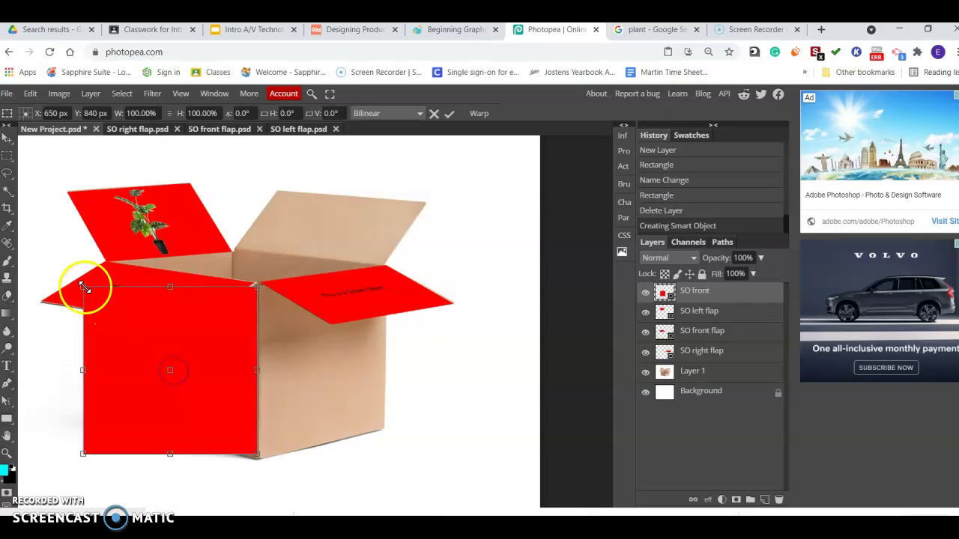
drag(83, 287, 104, 263)
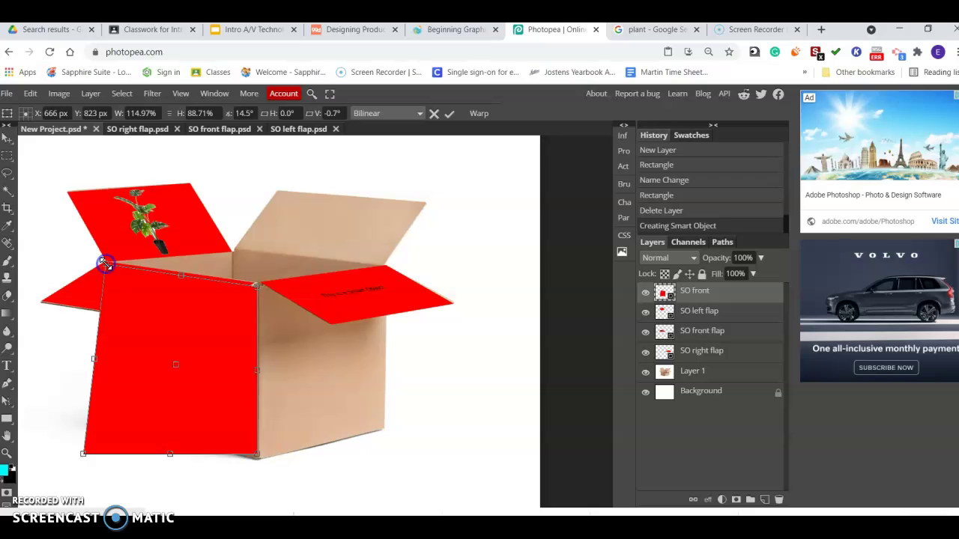
drag(255, 453, 257, 458)
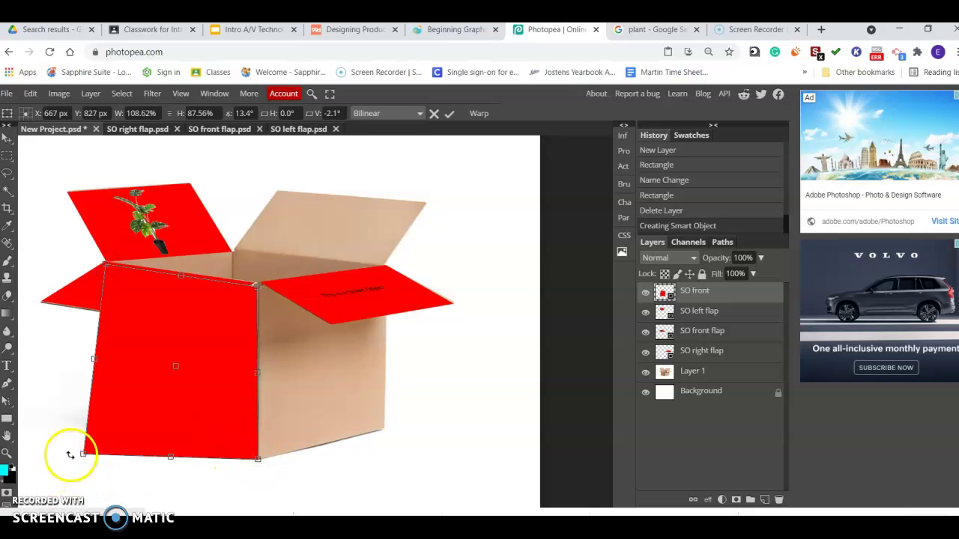
drag(84, 453, 108, 423)
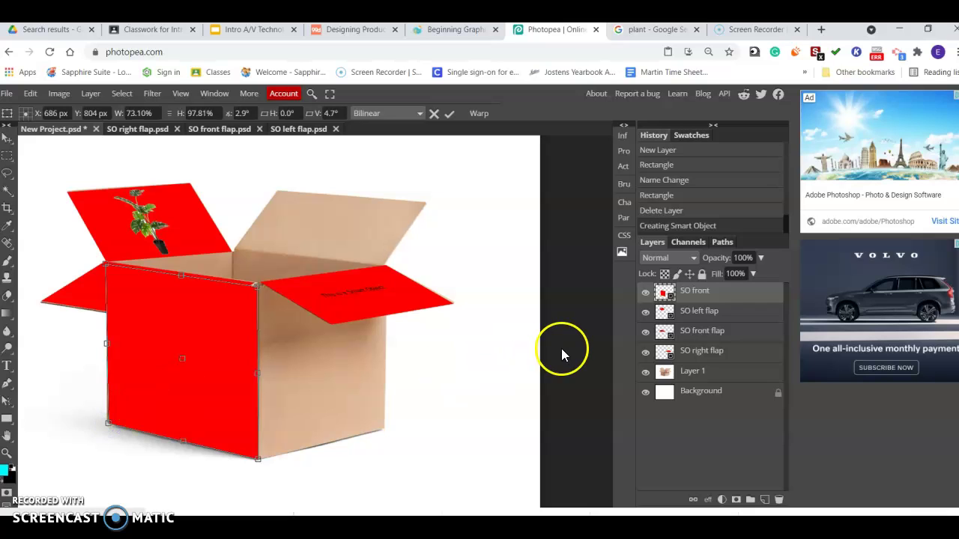
Open the SO front smart object's contents, add a surname in capital letters as text and move it toward the red square's middle
double_click(664, 294)
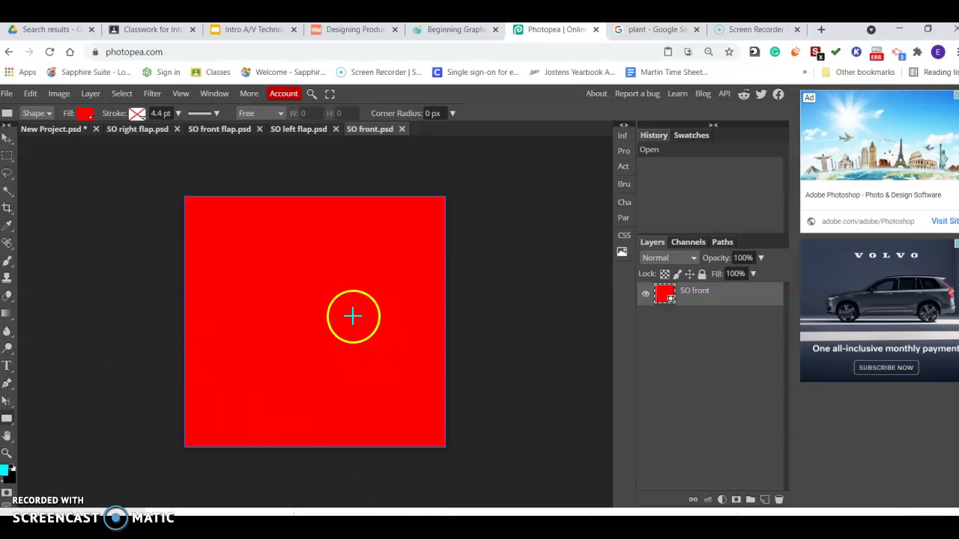
click(7, 369)
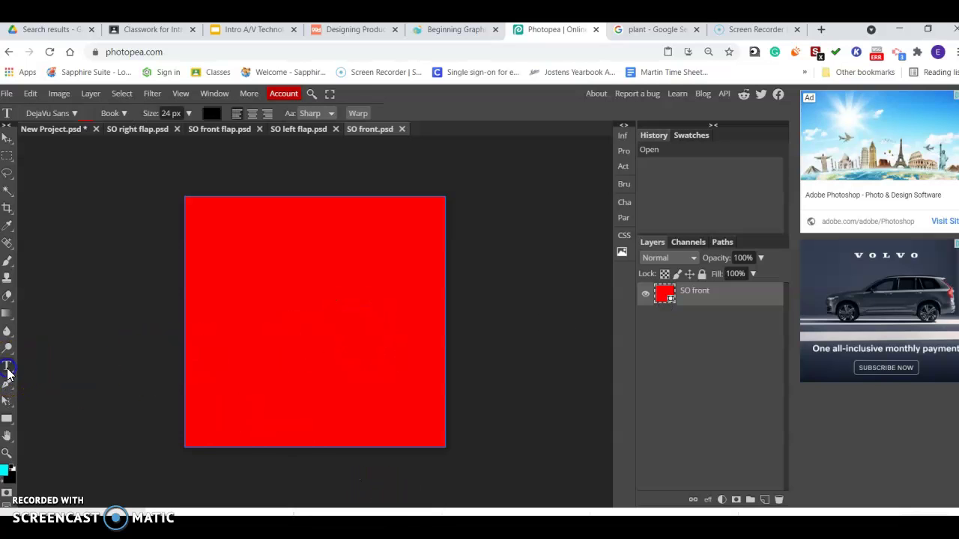
click(199, 418)
click(202, 340)
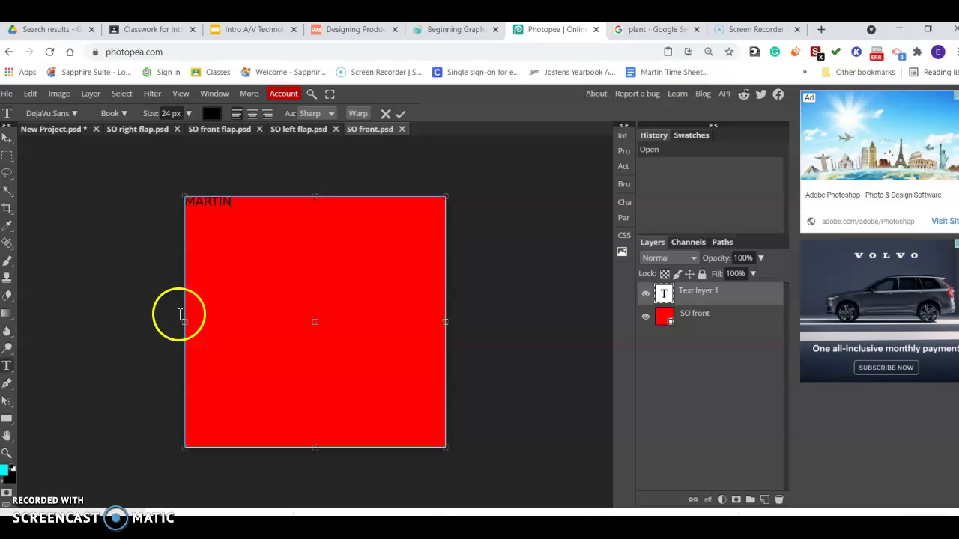
click(7, 138)
drag(218, 201, 272, 306)
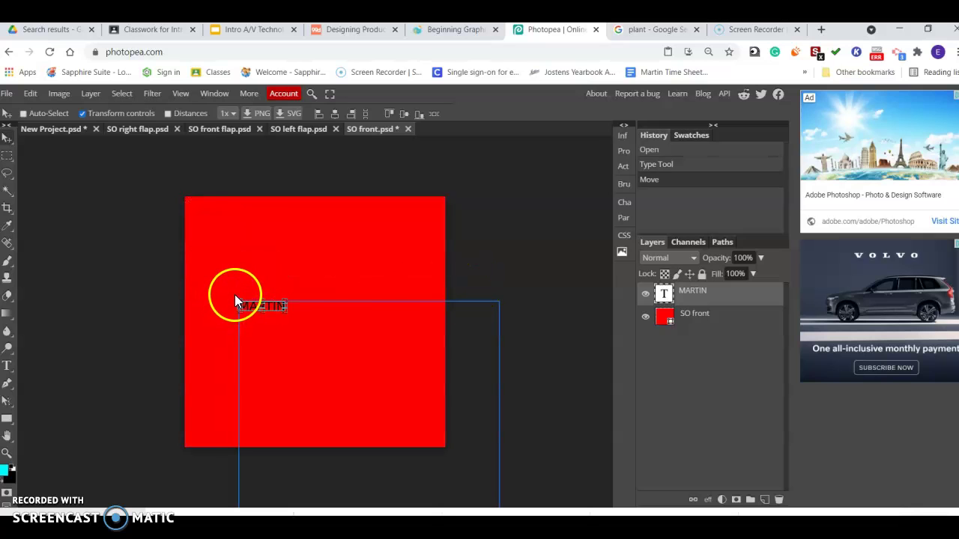
Set the surname text in the SO front smart object to the Destroy font at 66 px
click(8, 367)
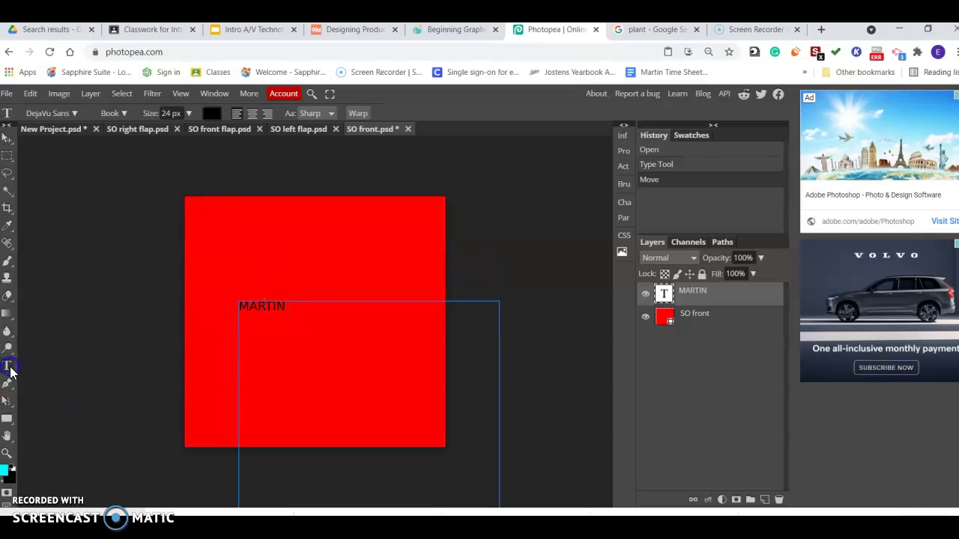
drag(287, 307, 186, 302)
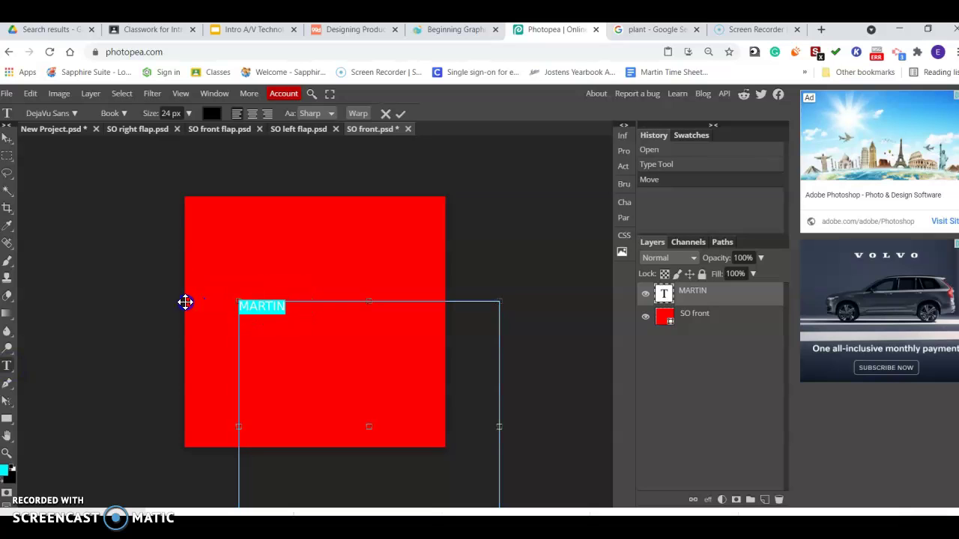
click(74, 114)
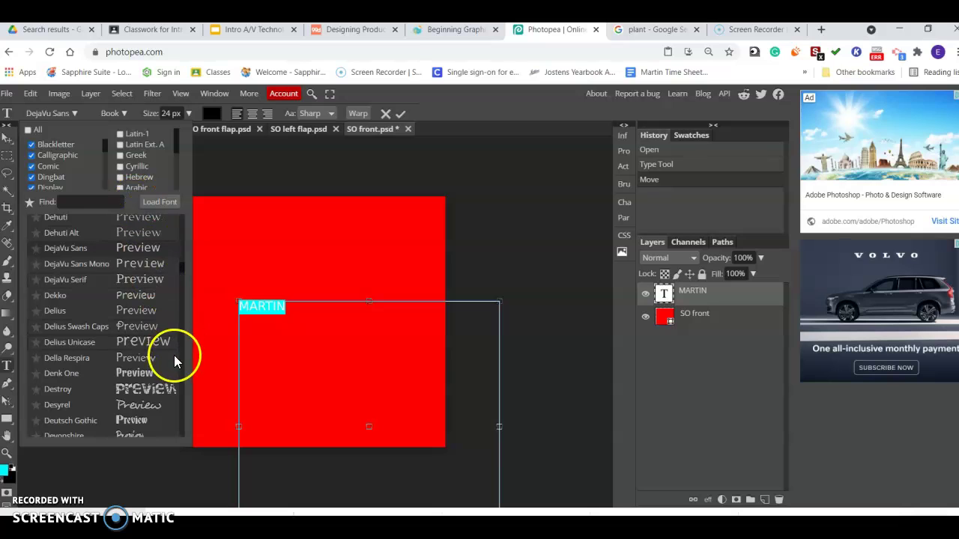
scroll(157, 345, down, 1)
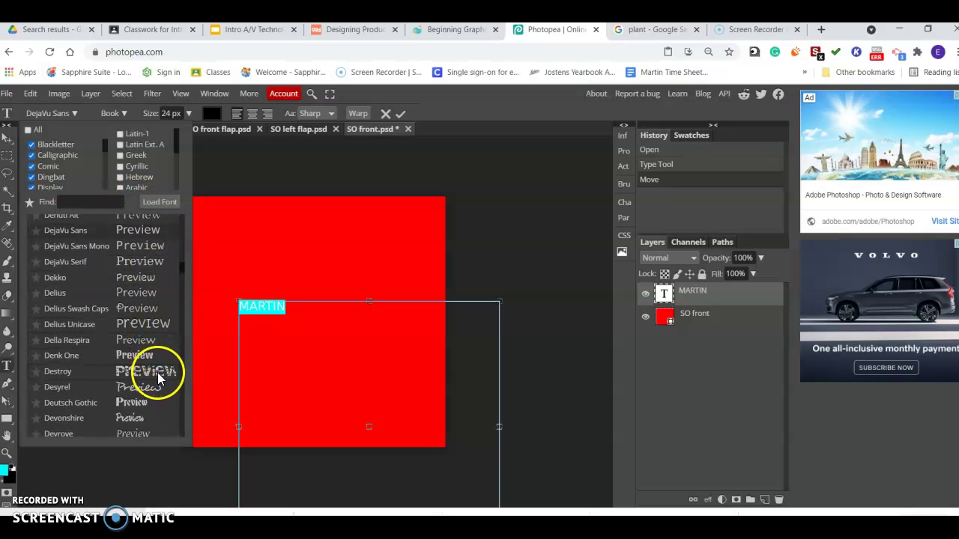
click(158, 372)
click(186, 114)
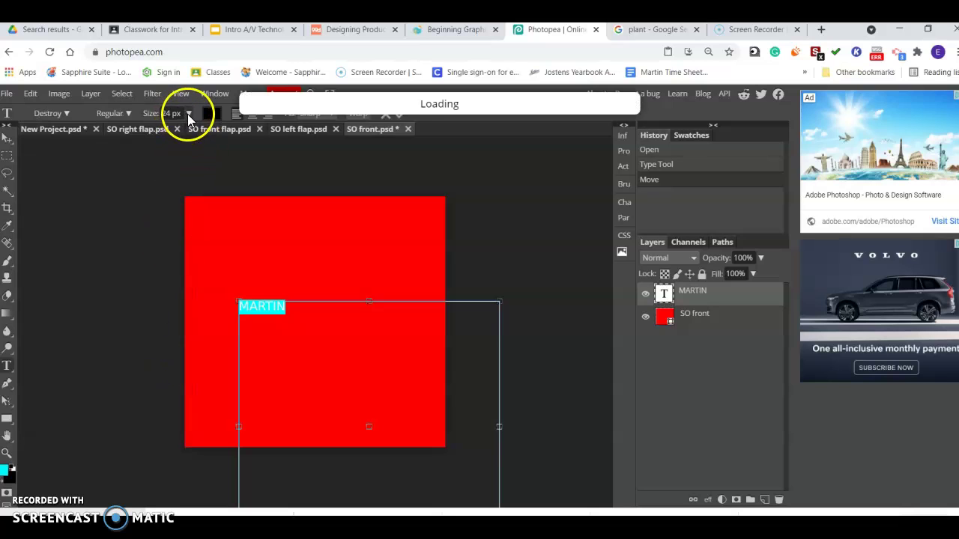
drag(182, 134, 184, 132)
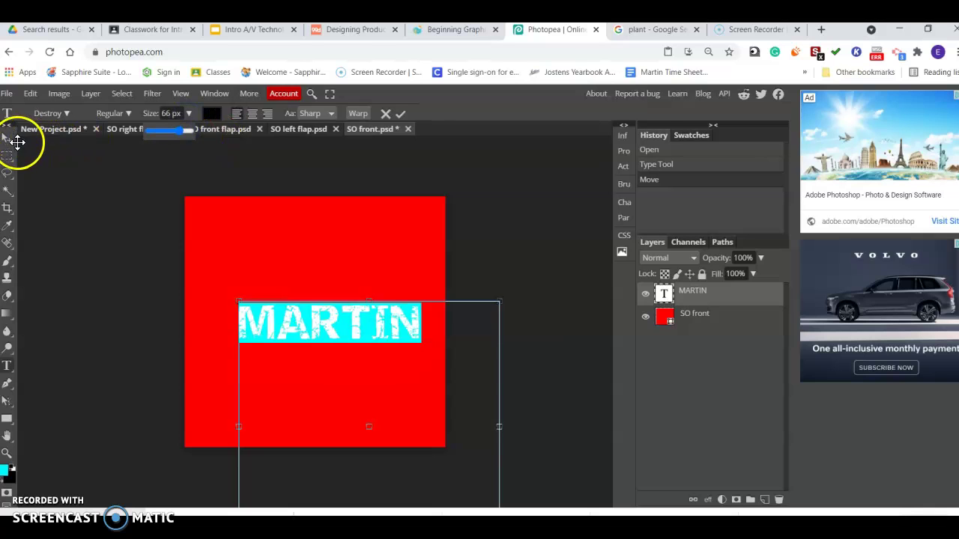
Rotate the surname text to about -46° so it runs diagonally upward and save the SO front smart object
click(9, 140)
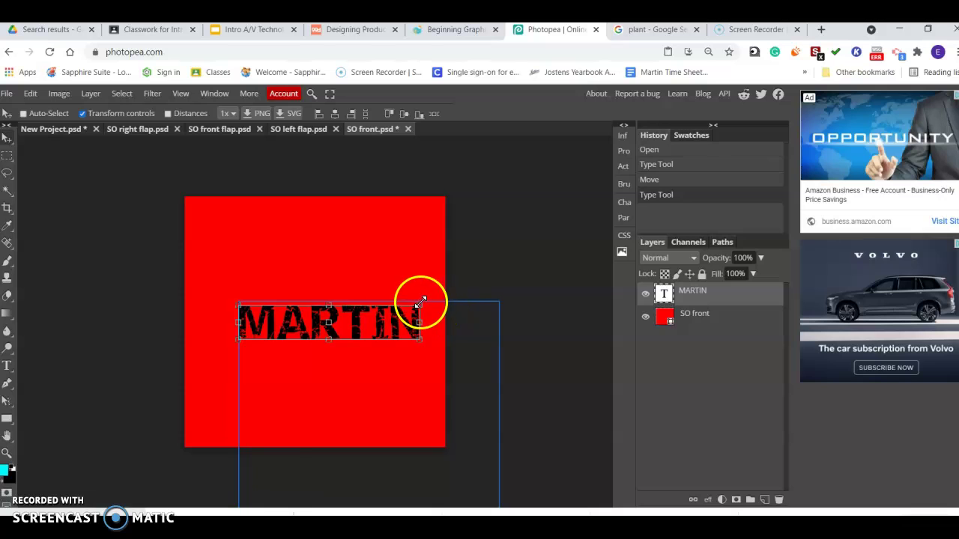
drag(430, 301, 337, 300)
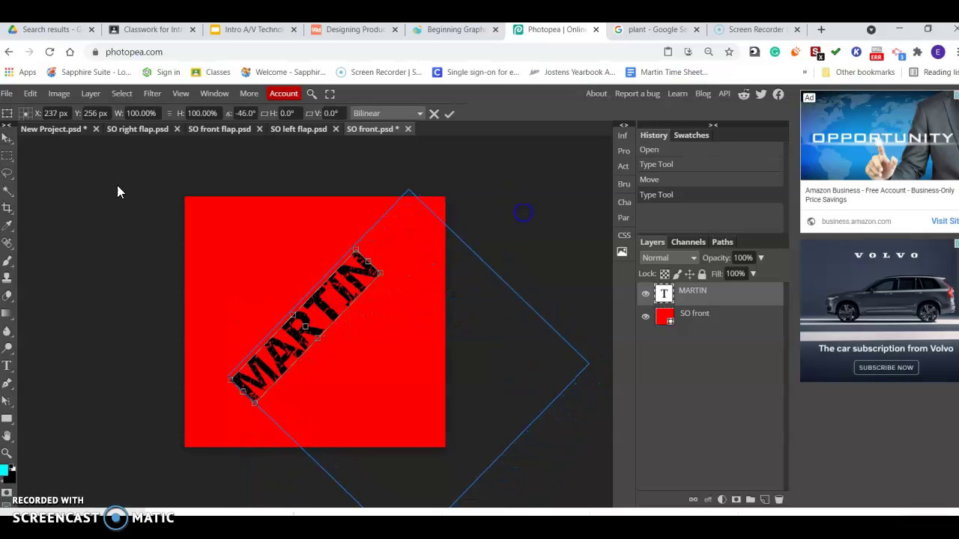
click(6, 93)
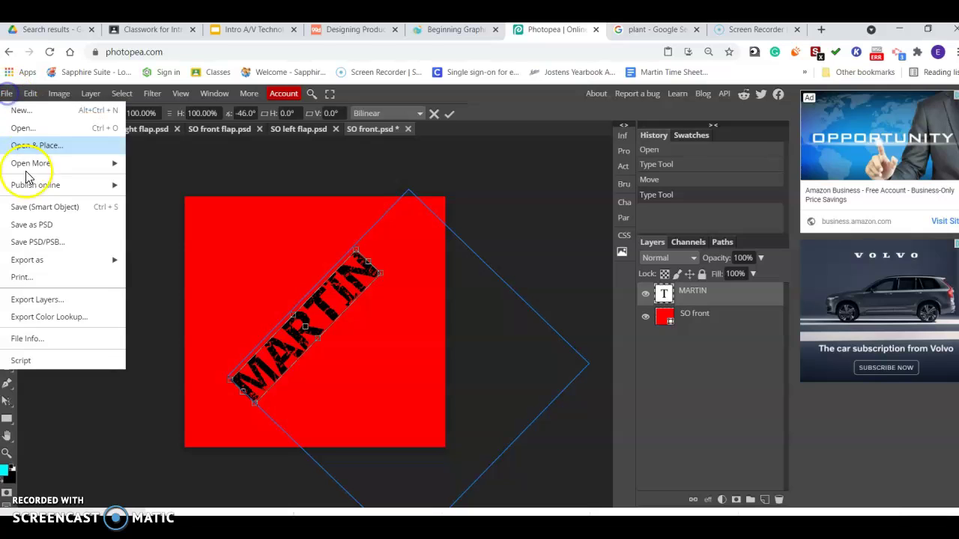
click(36, 209)
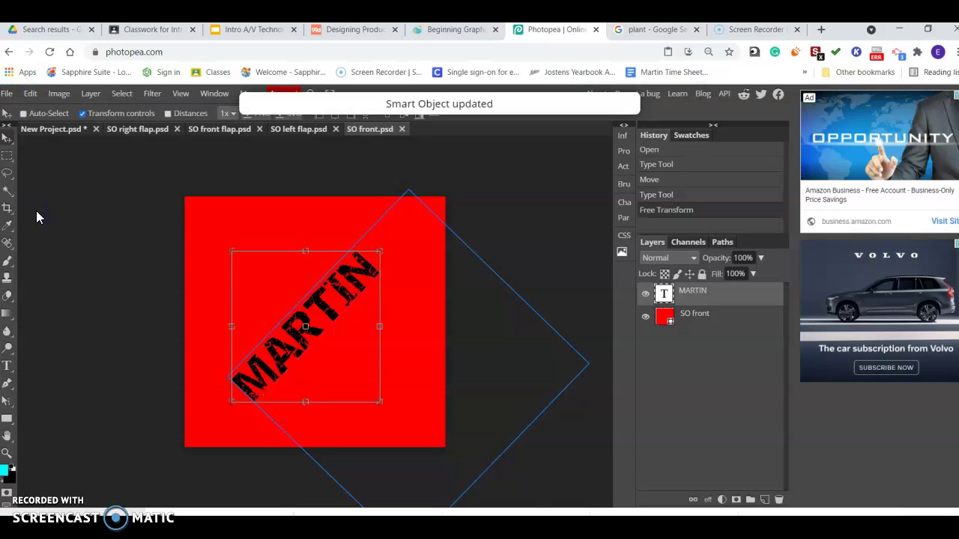
Return to New Project.psd and move the SO front layer beneath the SO right flap layer
click(30, 133)
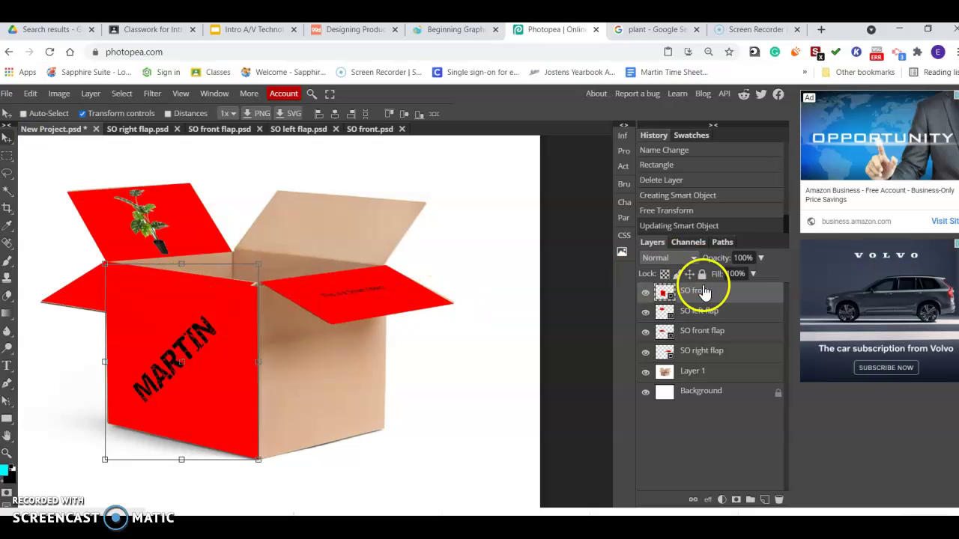
drag(705, 290, 708, 359)
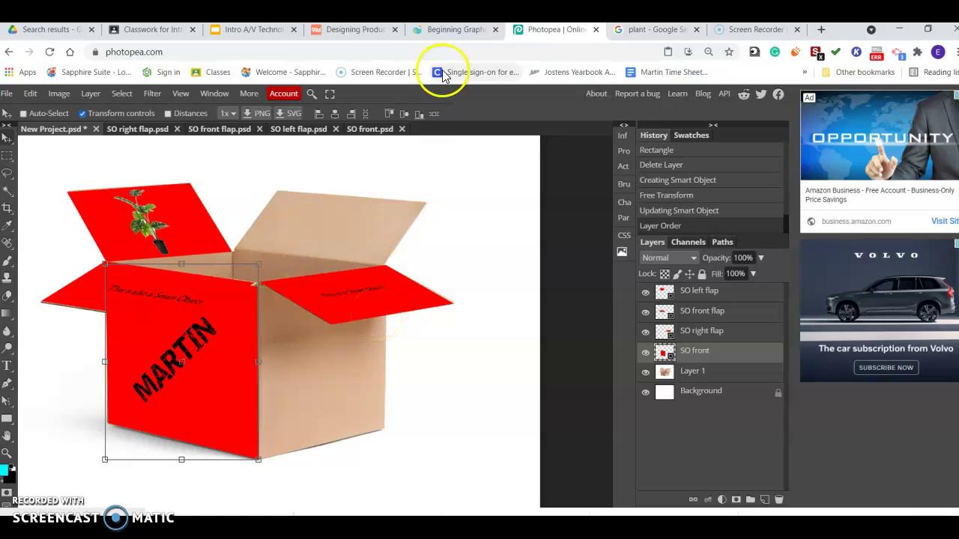
Switch to Google Classroom and open the packaging design worksheet attached to the Week 14 (4/27-28) planning and brainstorming assignment
click(162, 33)
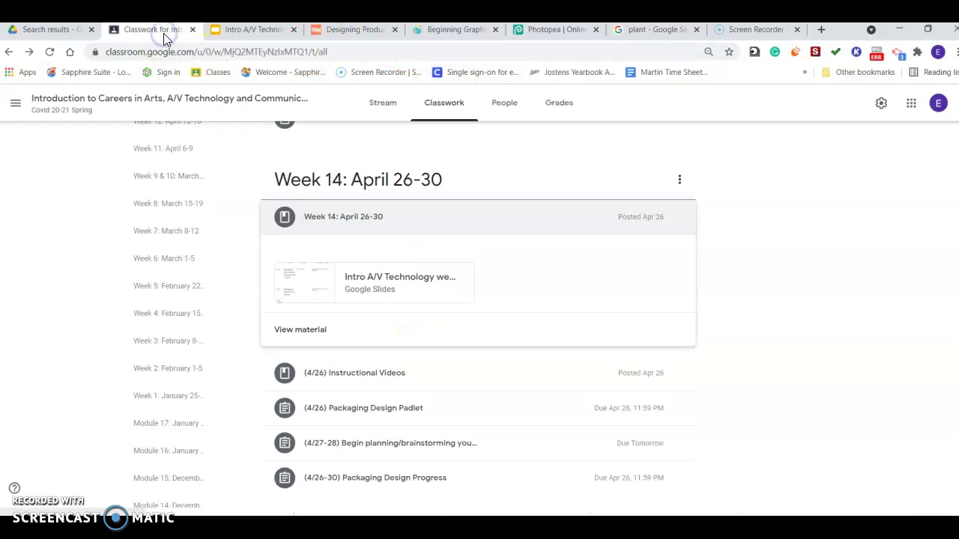
scroll(310, 332, down, 1)
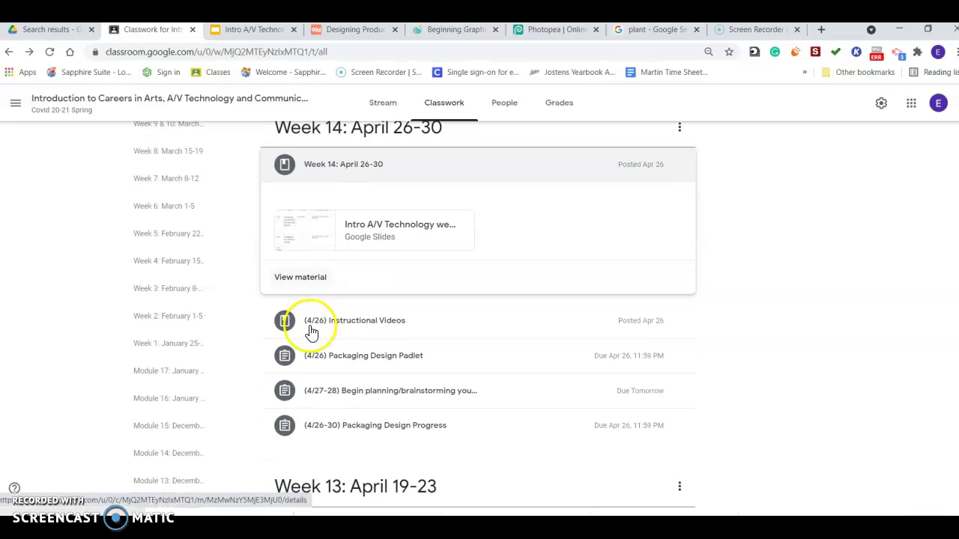
click(379, 390)
click(347, 391)
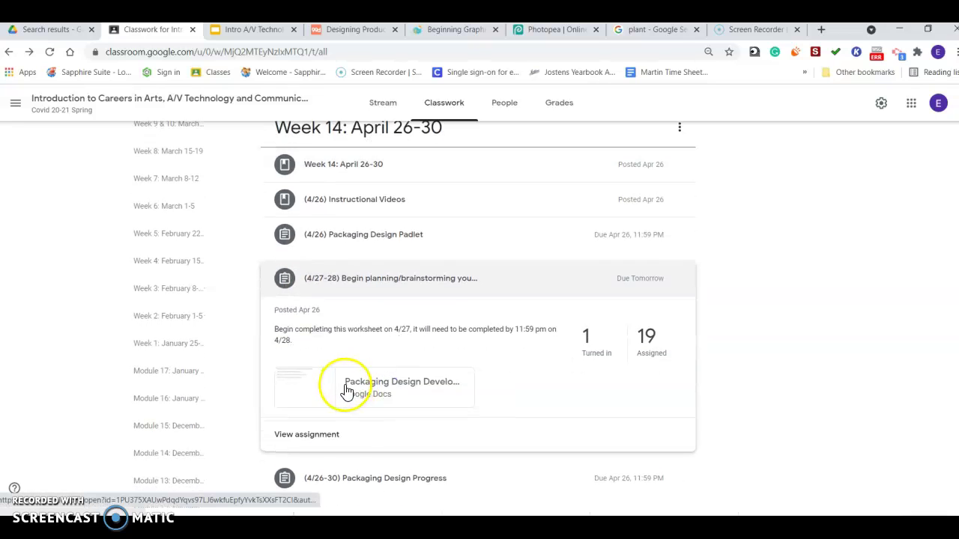